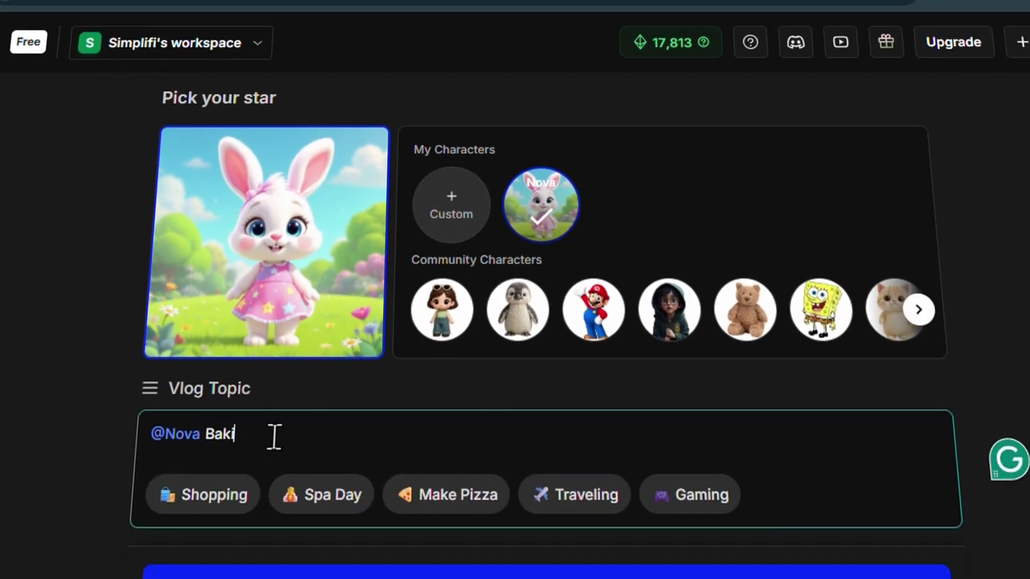
text(ng cookies in a cozy kitchen, carefully de)
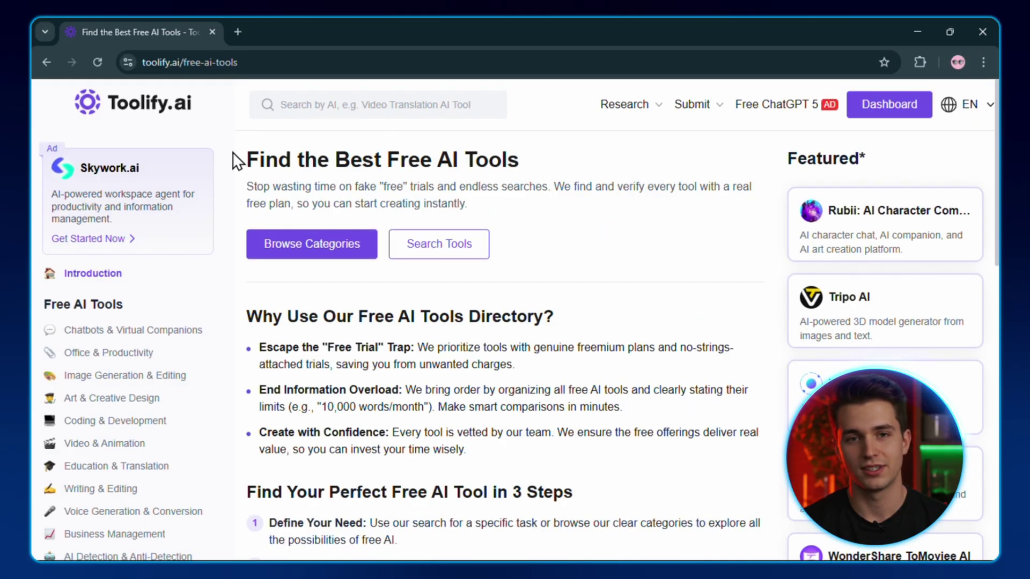
Browse Toolify's free tools list and open the Video & Animation category.
scroll(156, 443, down, 4)
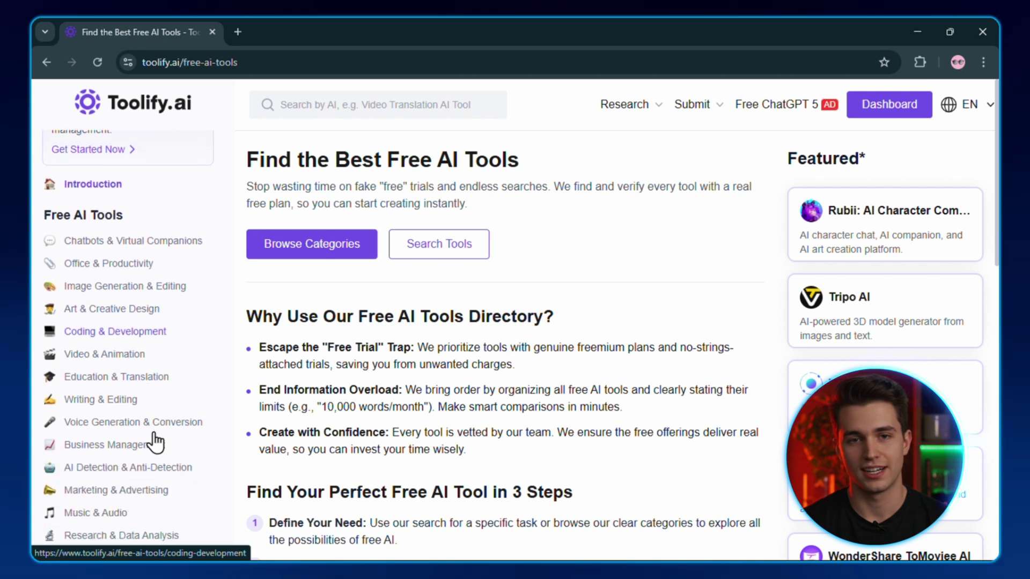
scroll(156, 442, down, 1)
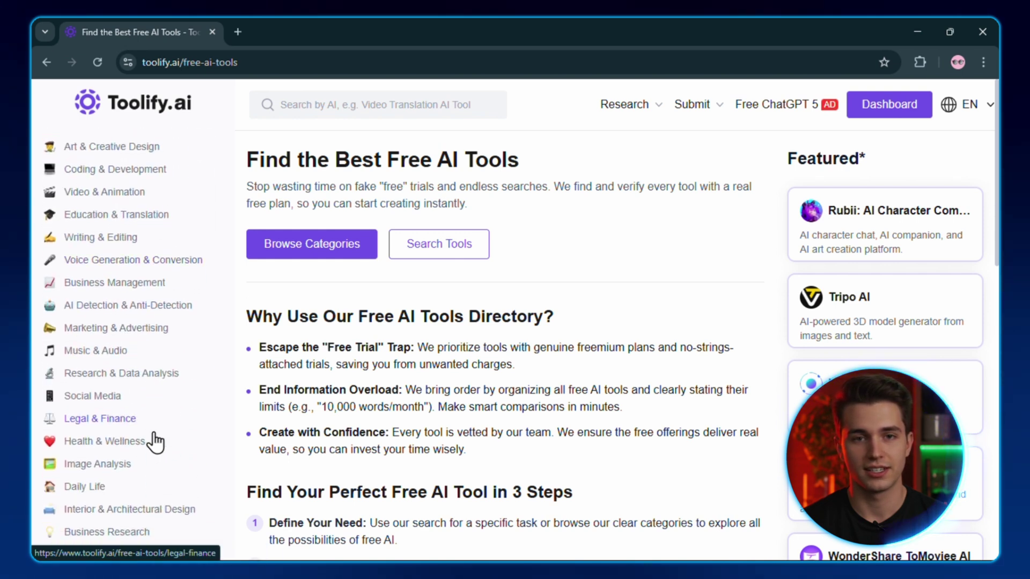
scroll(155, 443, up, 4)
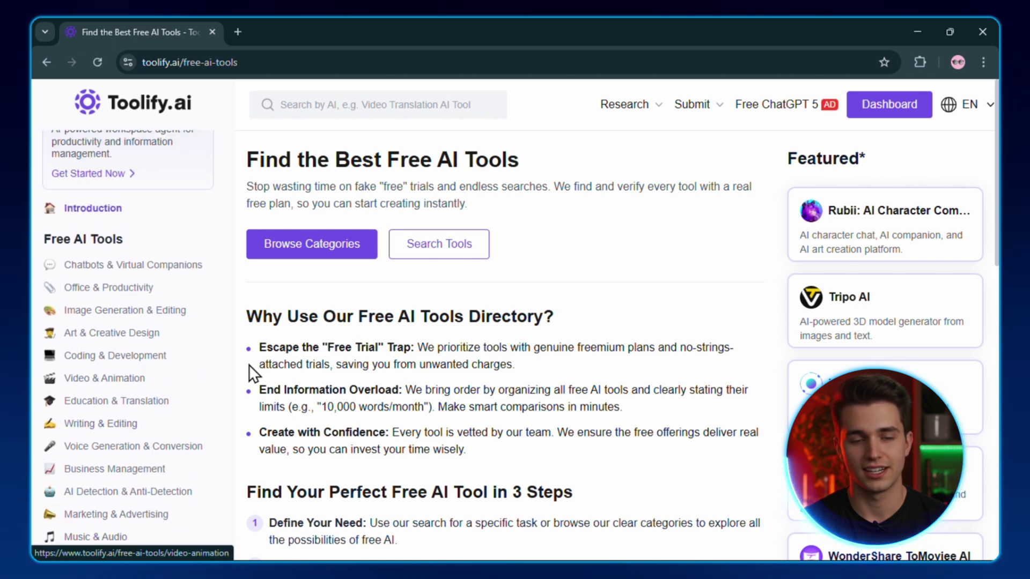
click(110, 379)
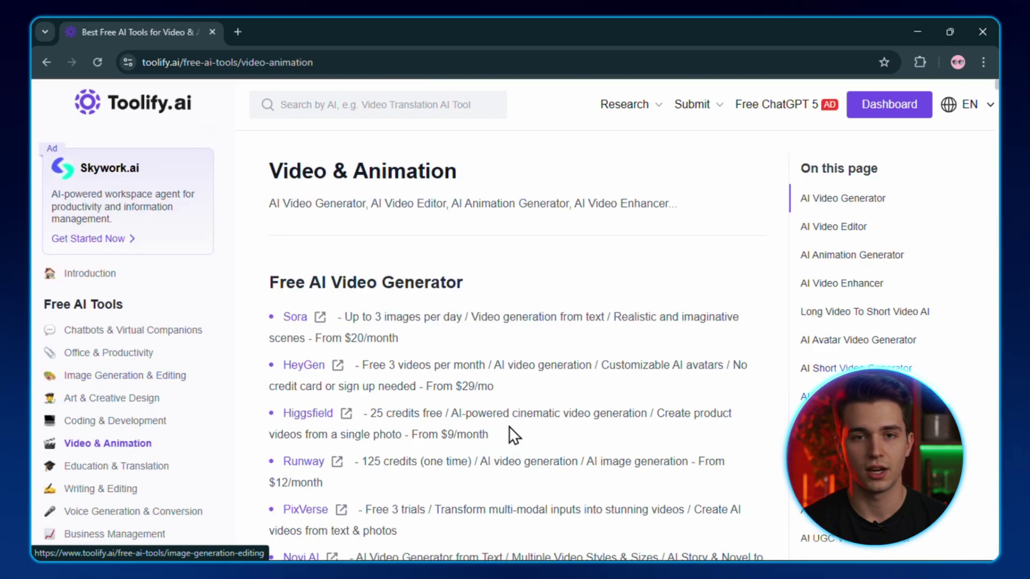
Find Steve AI in the Video & Animation list and open its website.
scroll(510, 426, down, 5)
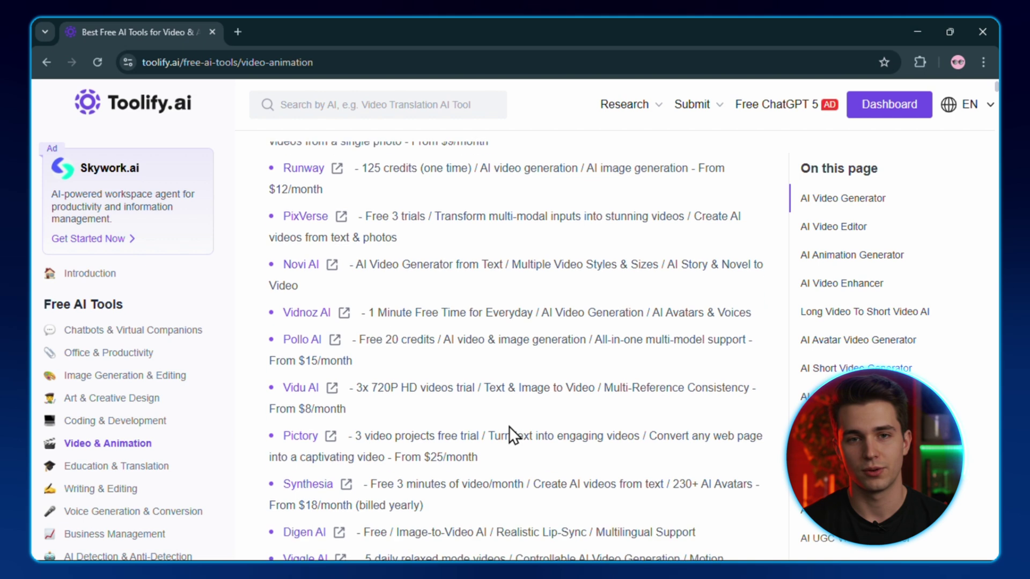
scroll(510, 427, down, 2)
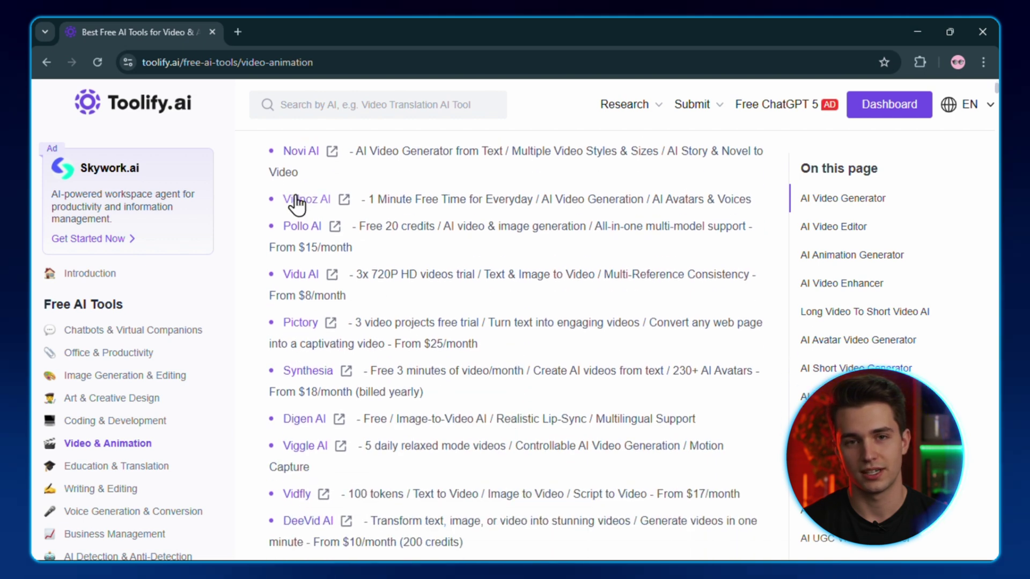
scroll(301, 239, down, 5)
click(302, 351)
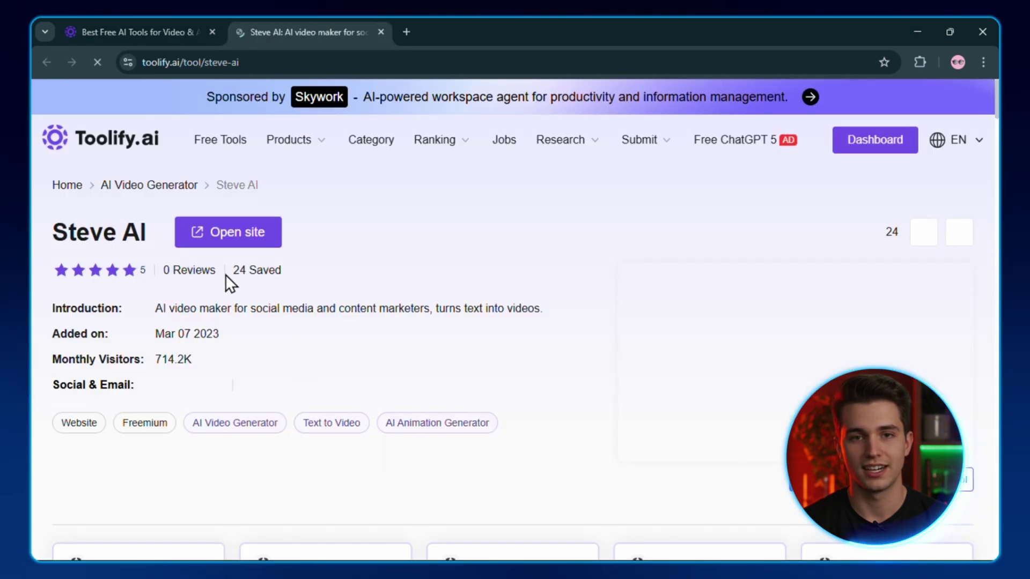
click(220, 233)
scroll(513, 509, down, 15)
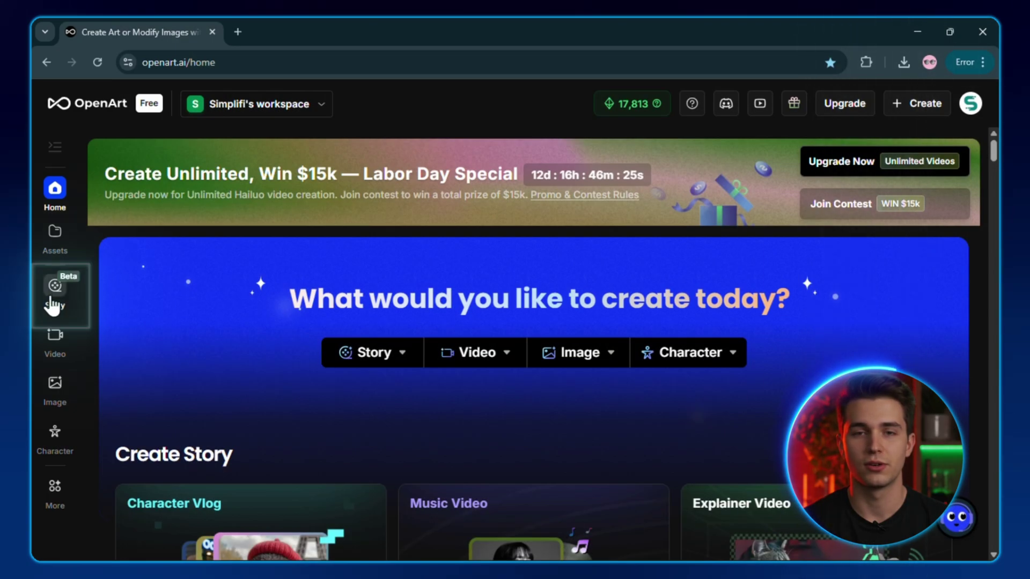
Go to the Story section and start a new Character Vlog story.
click(53, 300)
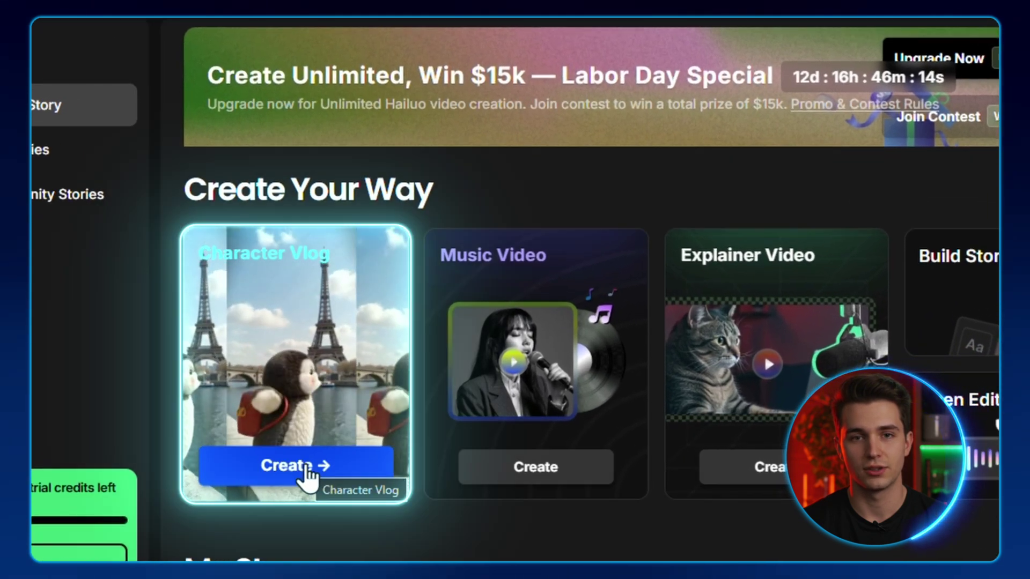
click(307, 472)
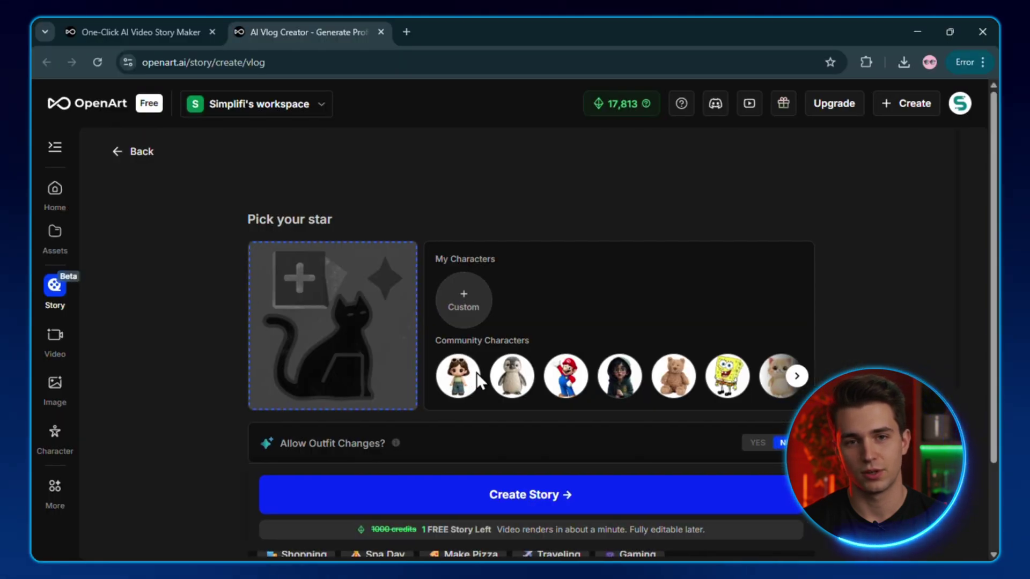
scroll(681, 392, right, 2)
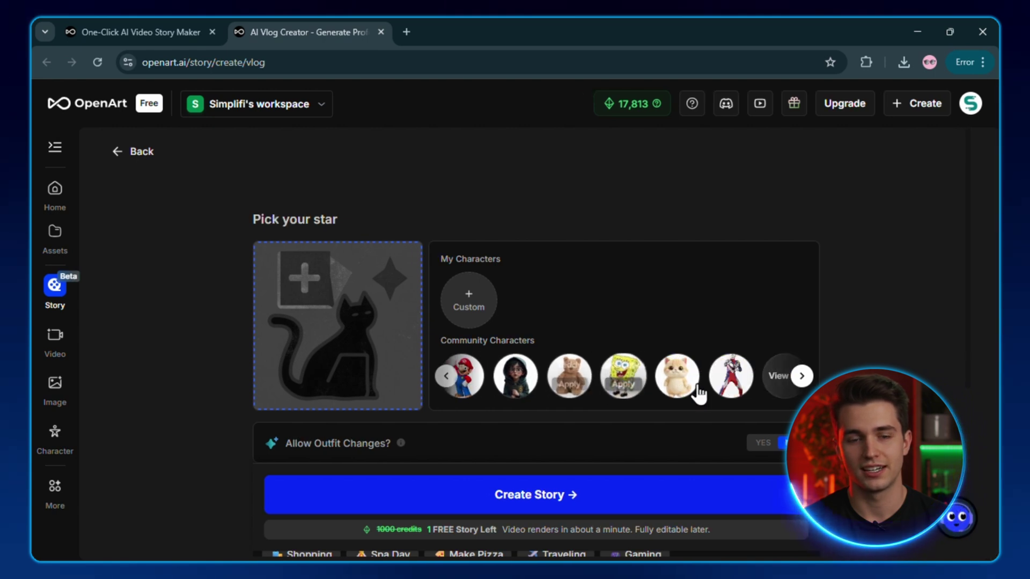
scroll(698, 392, left, 2)
scroll(696, 395, down, 1)
scroll(697, 395, up, 1)
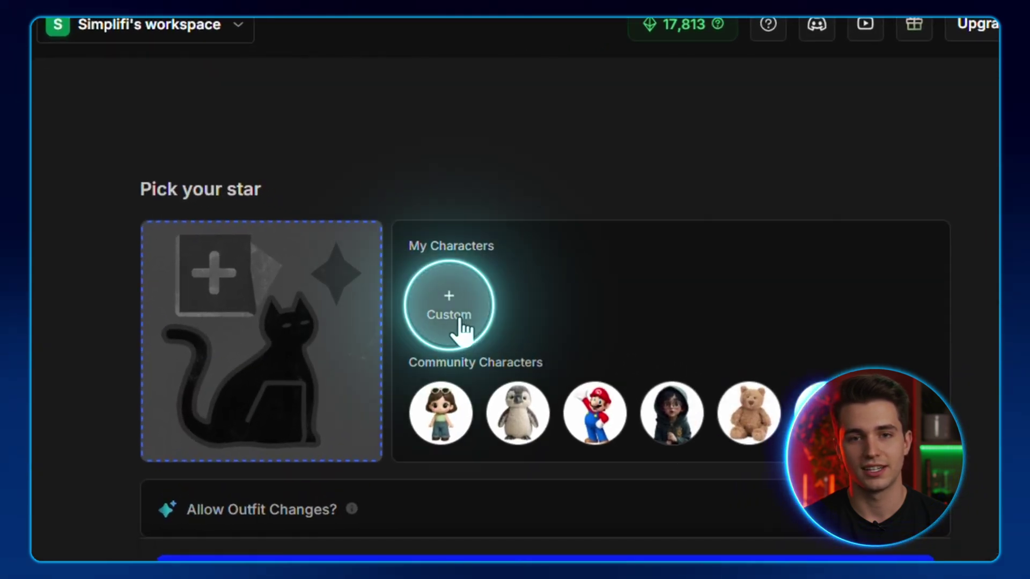
Create a custom character named Nova from the uploaded bunny image and select her.
click(448, 312)
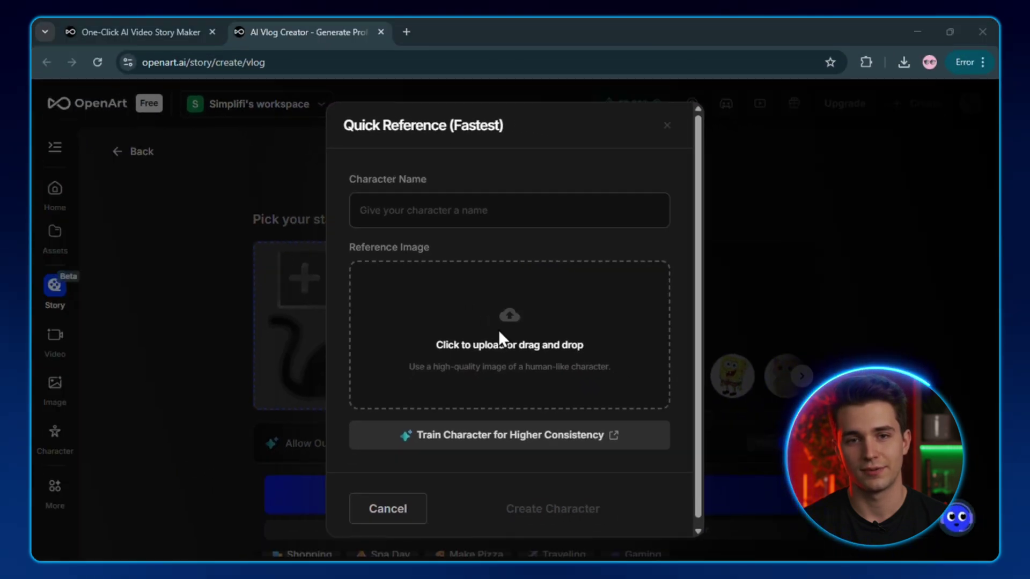
click(499, 332)
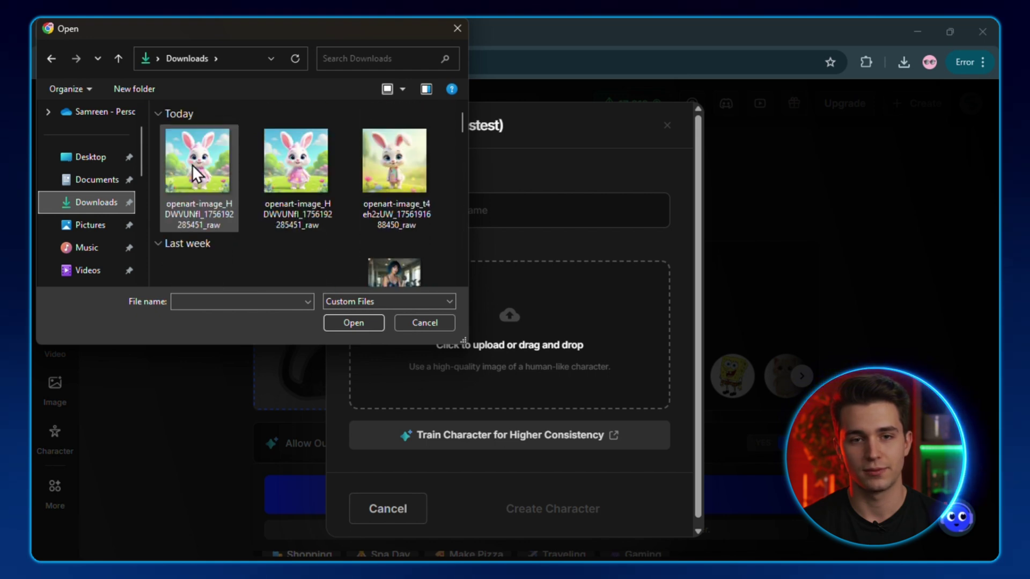
double_click(204, 173)
click(428, 221)
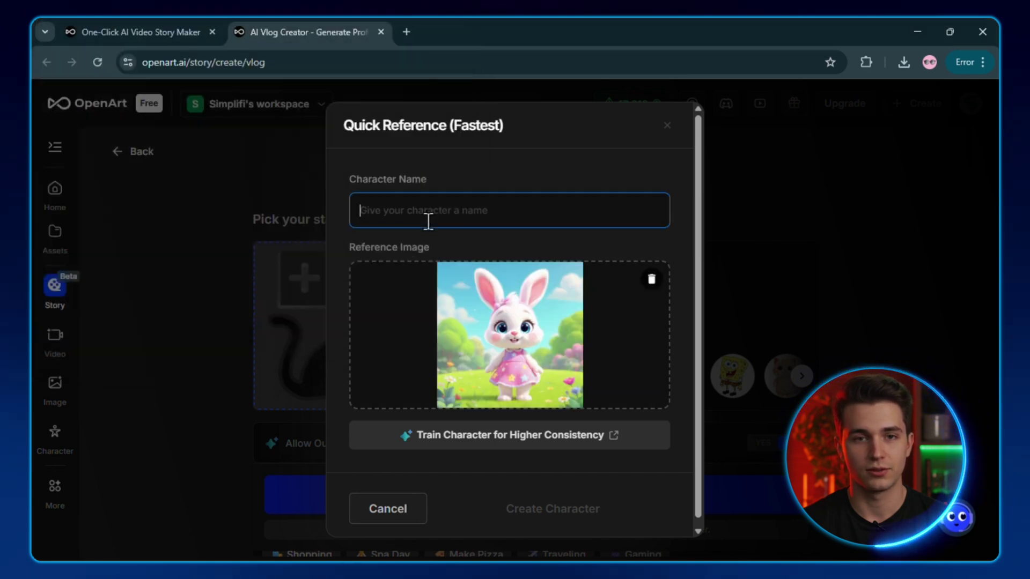
text(Nova)
click(536, 507)
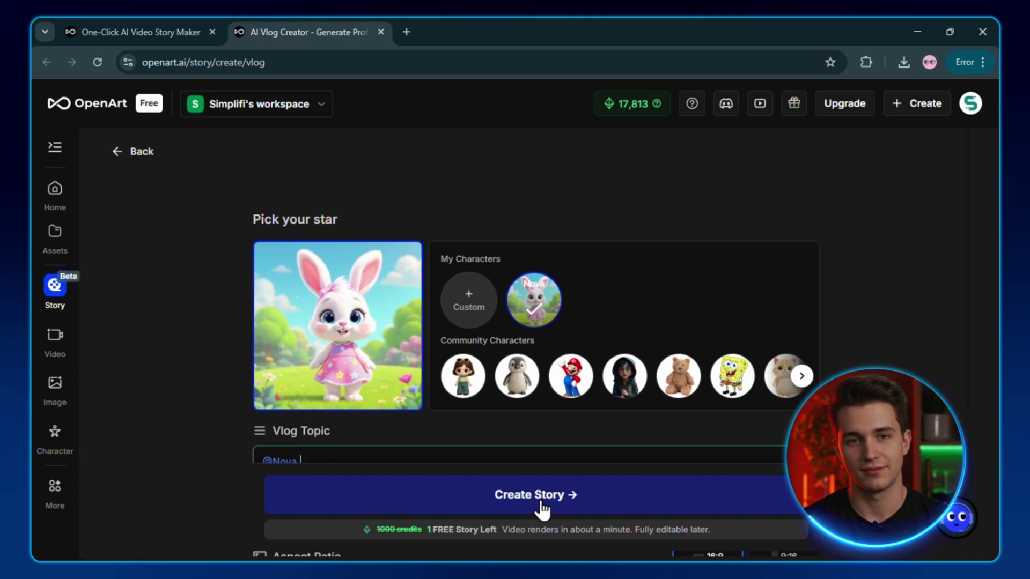
click(533, 310)
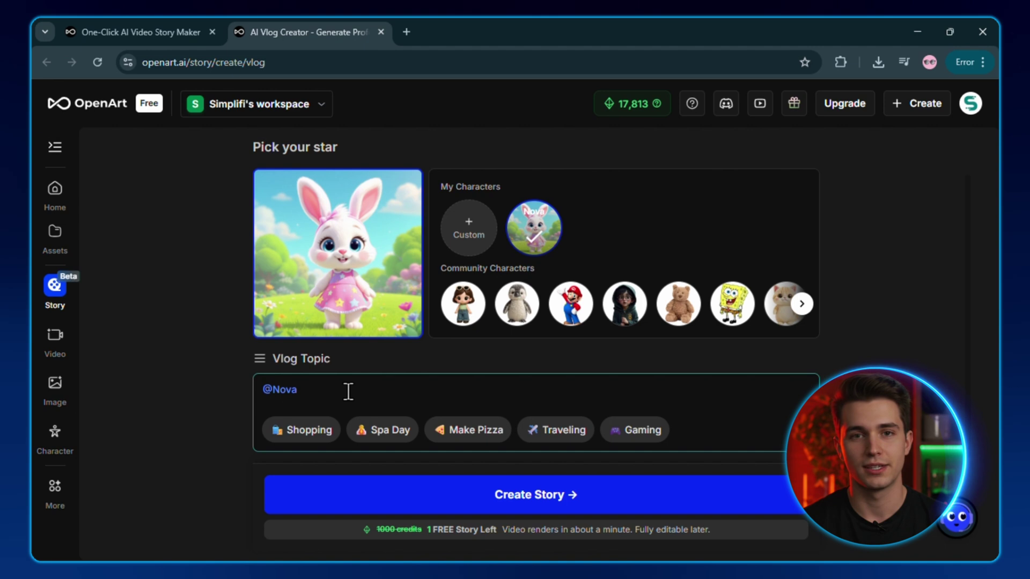
text(Baking cookies in a co)
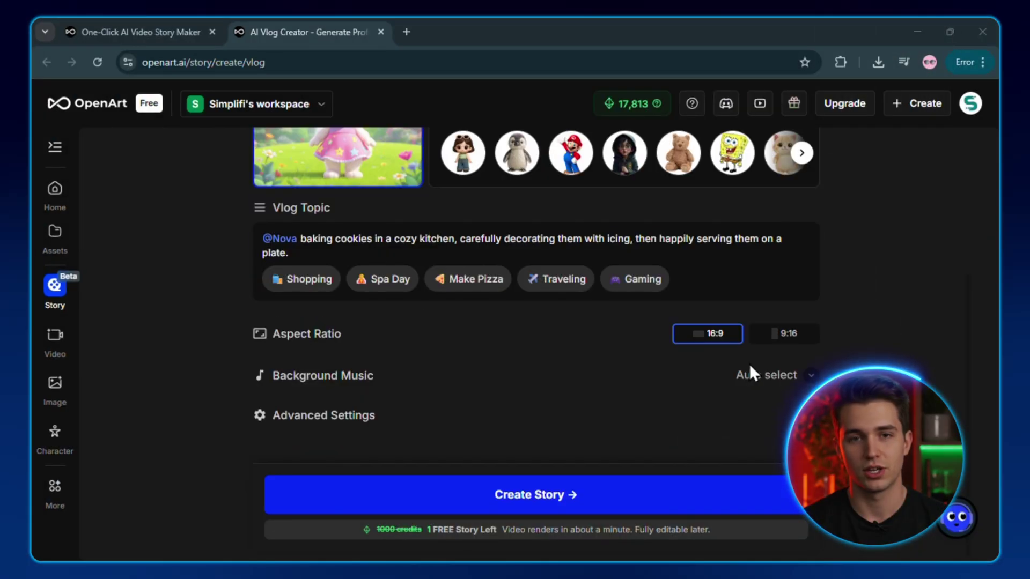
Use Kling2.1 - Pro with an auto-selected trending song, and create the story.
click(809, 415)
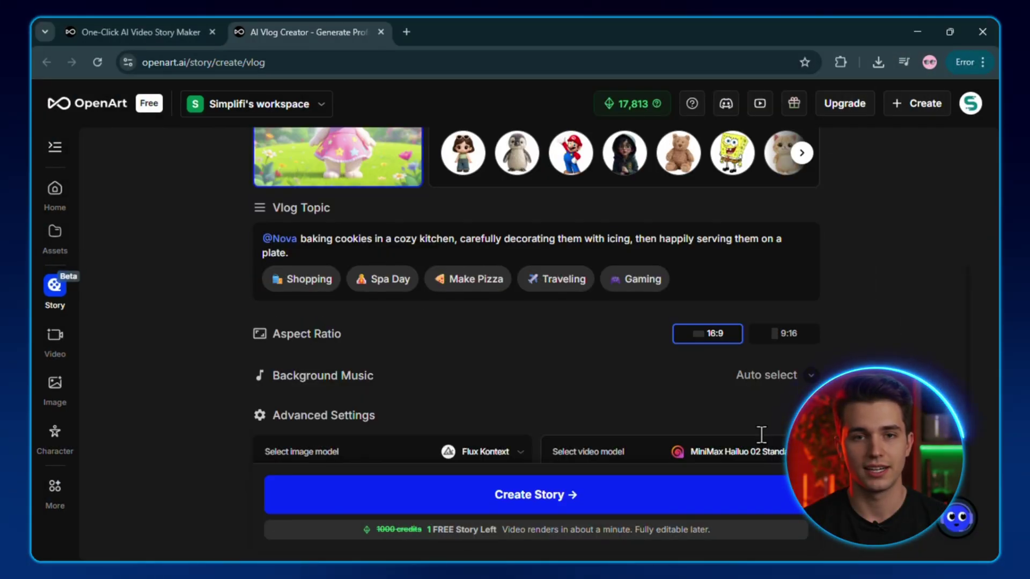
click(778, 423)
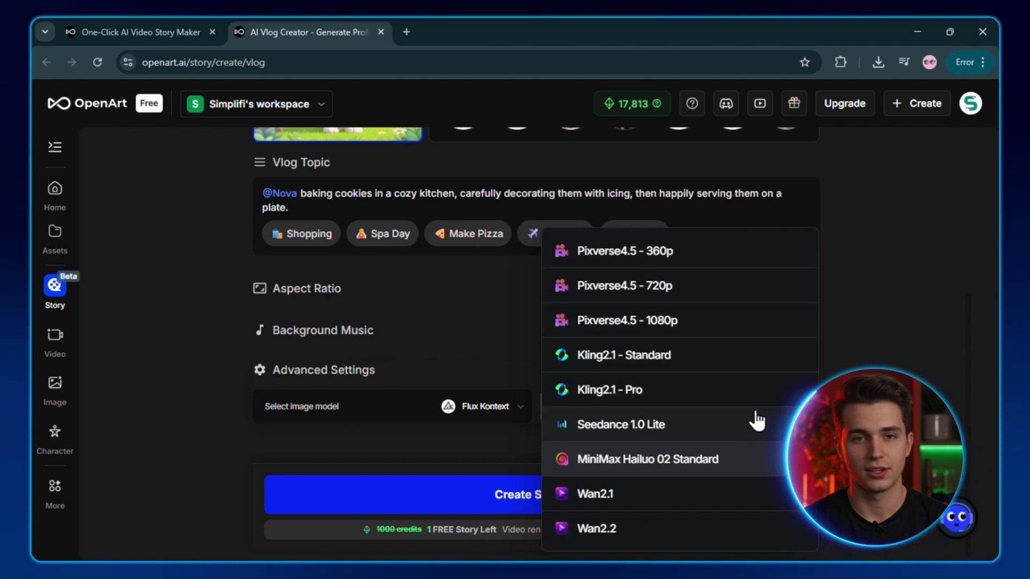
click(754, 391)
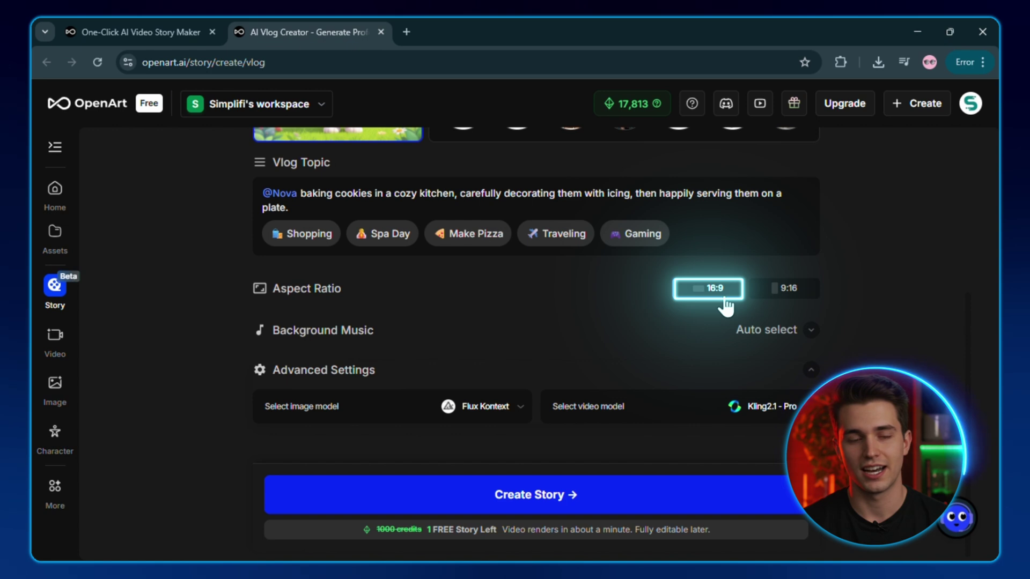
click(808, 331)
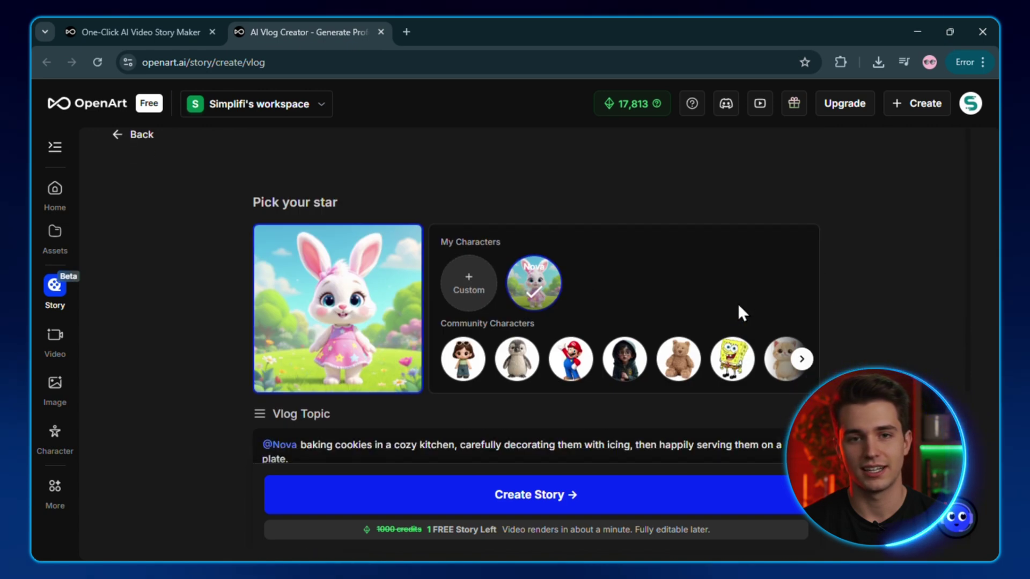
scroll(738, 313, down, 5)
click(531, 496)
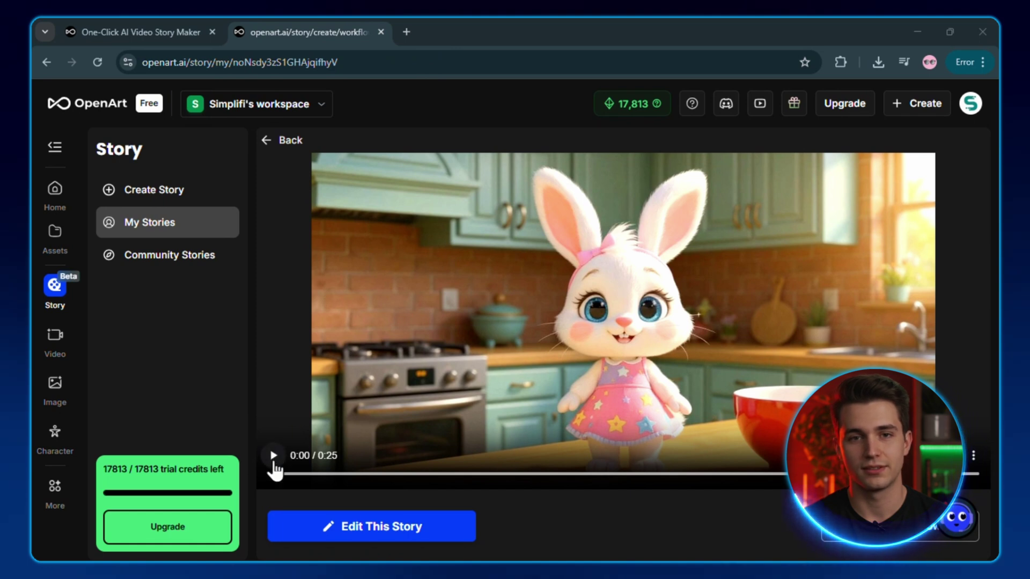
Play the finished cookie story video, then open it with Edit This Story.
click(274, 466)
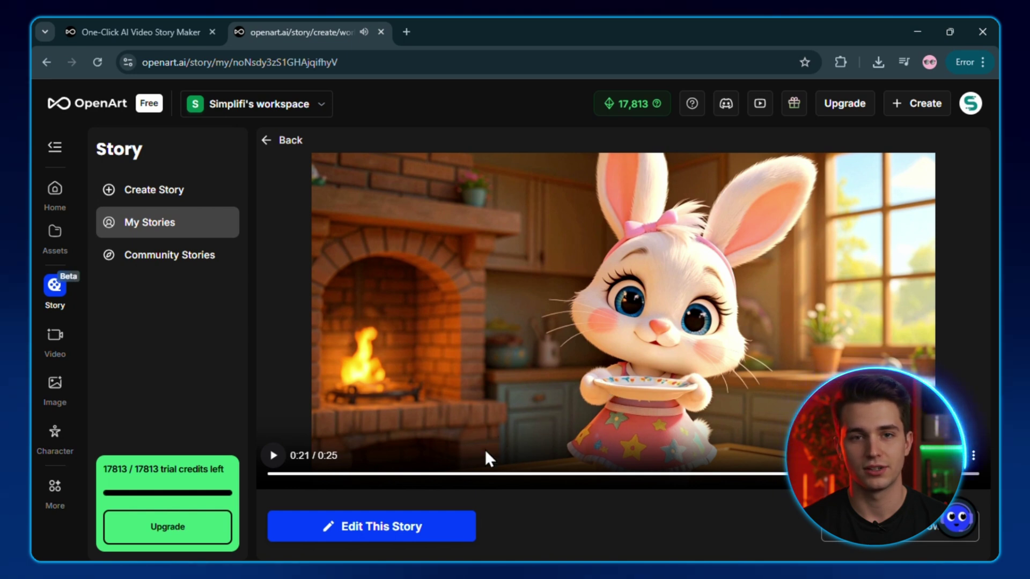
click(452, 529)
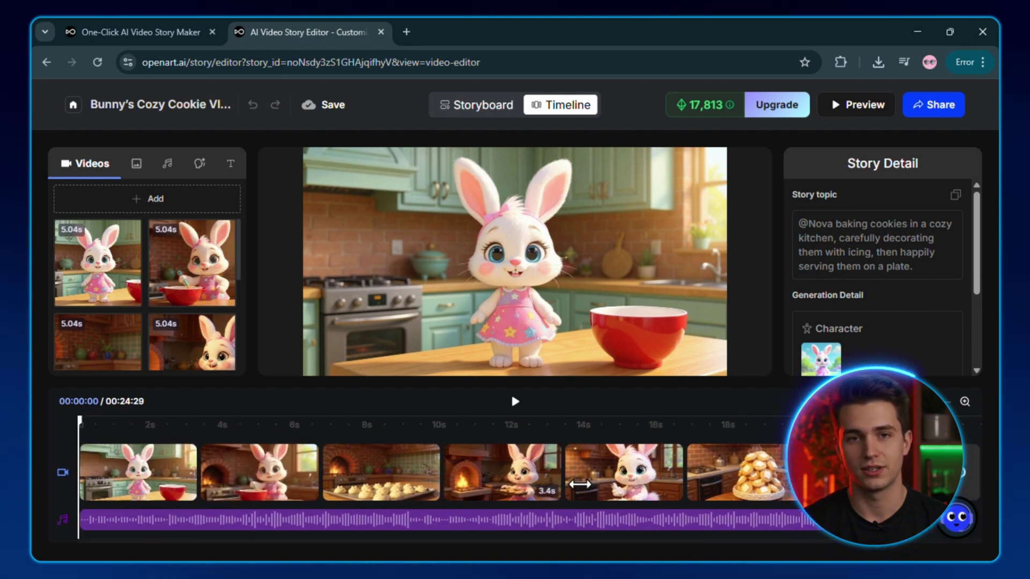
scroll(896, 356, down, 2)
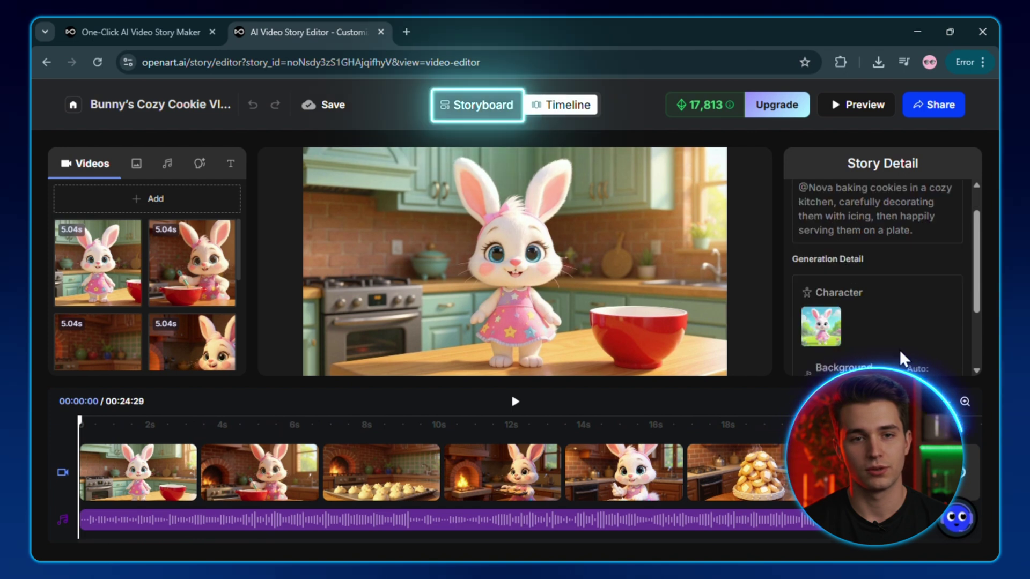
scroll(902, 358, up, 2)
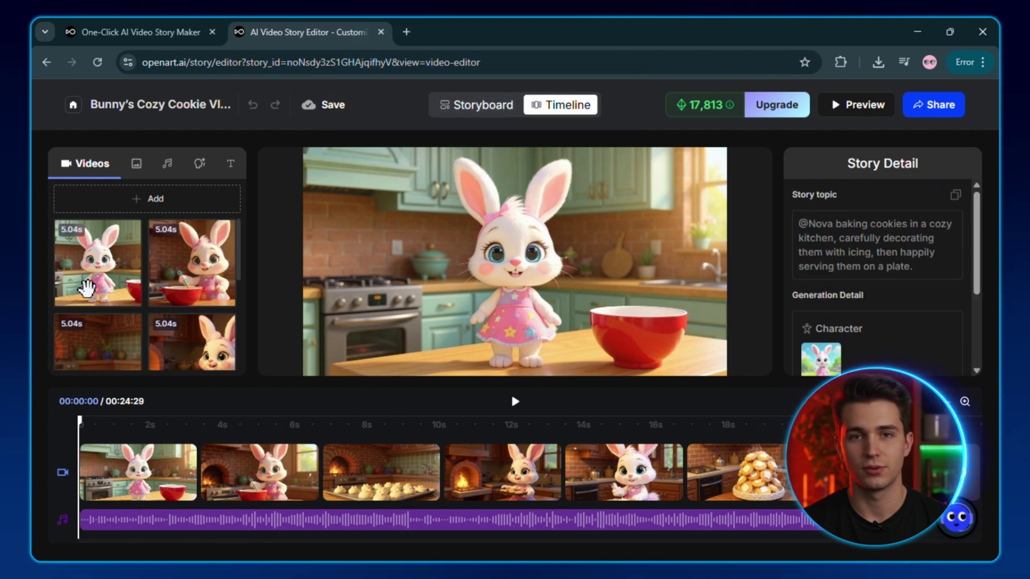
scroll(85, 288, down, 3)
scroll(143, 248, up, 3)
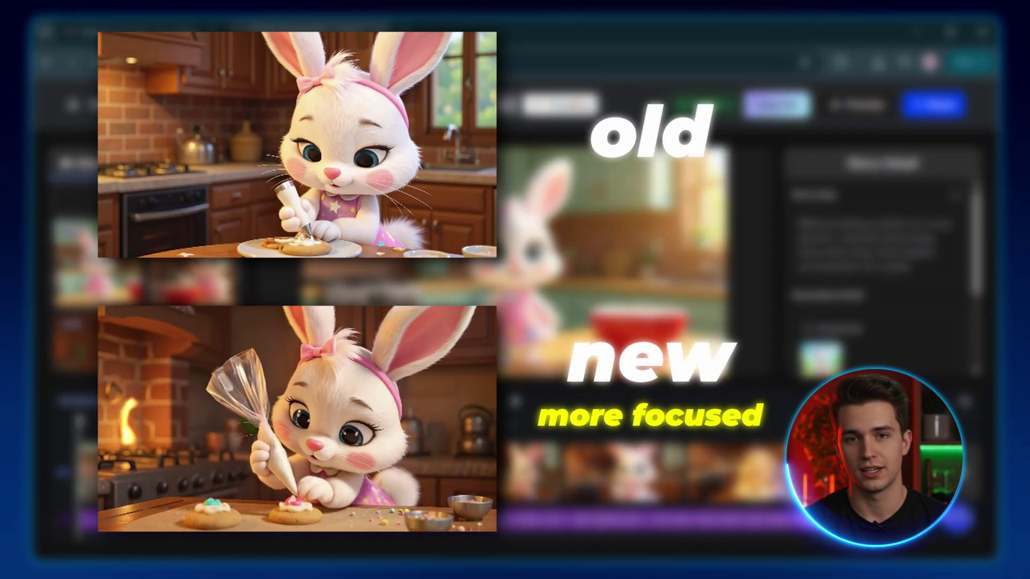
In Storyboard, add 'concentrating carefully' to shot 5's image prompt, regenerate, and keep the first variant.
click(474, 107)
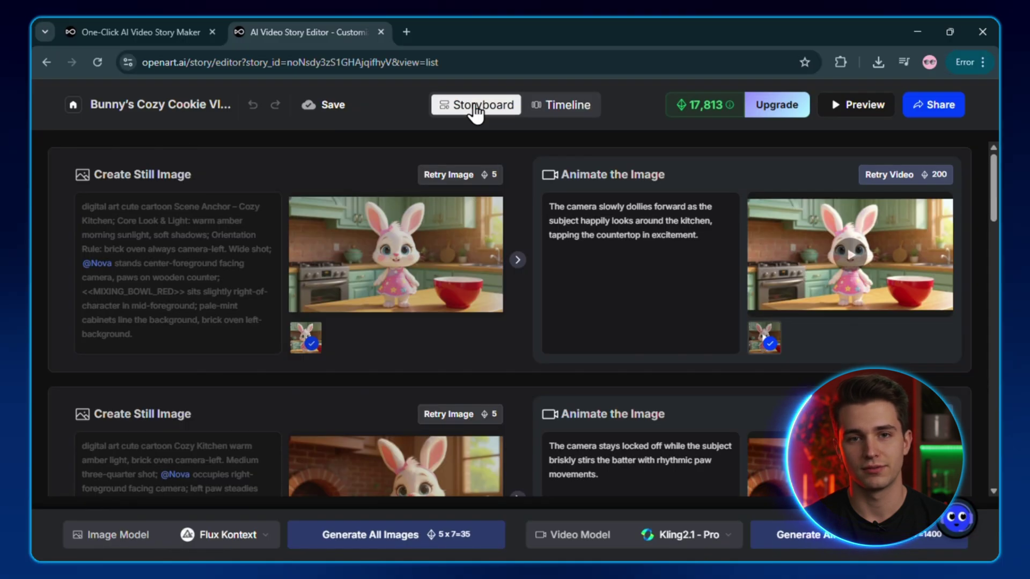
scroll(526, 323, down, 20)
scroll(525, 324, up, 20)
scroll(526, 324, down, 15)
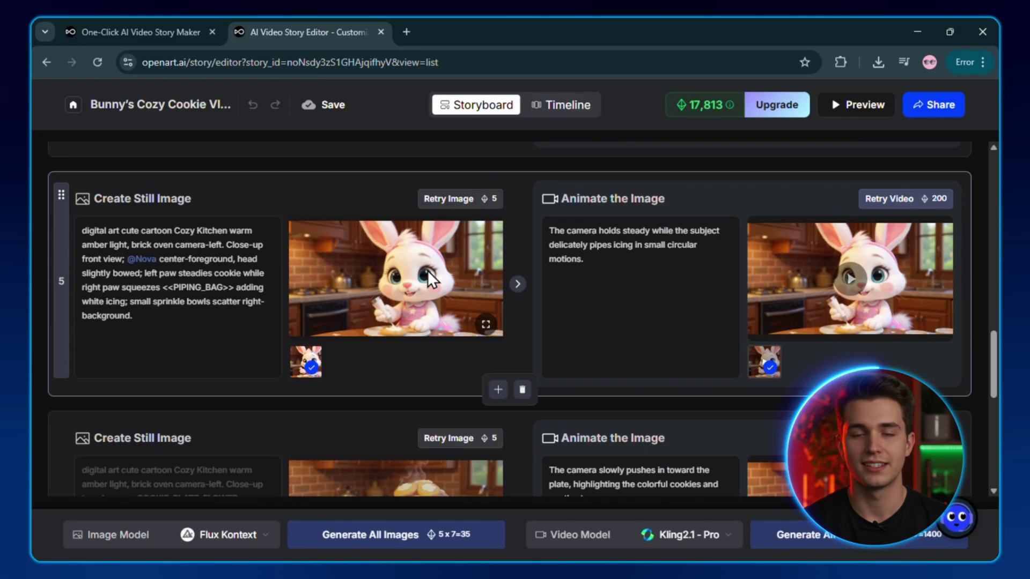
click(161, 259)
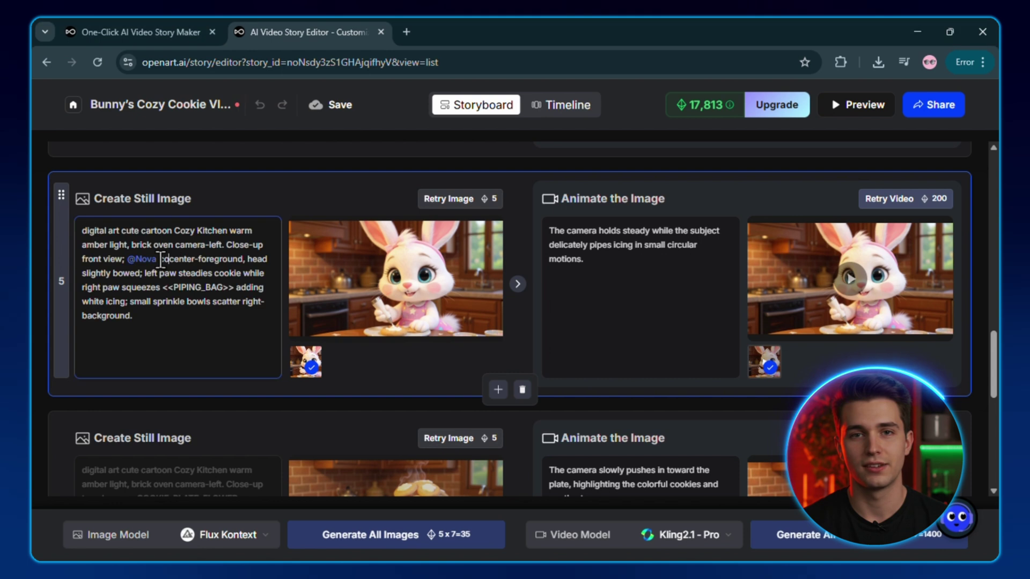
text(concentrating carefully, )
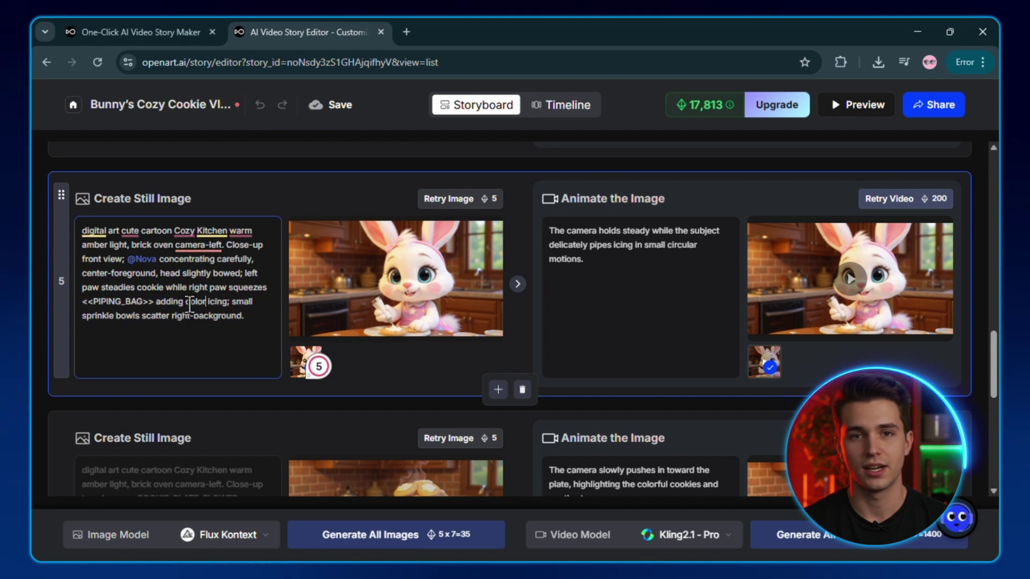
text( of cookies)
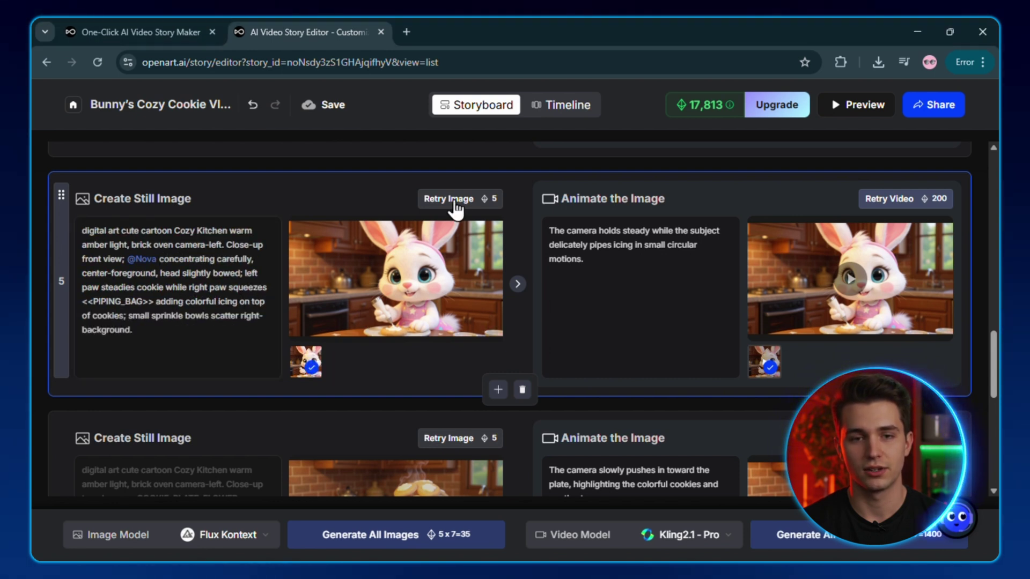
click(453, 201)
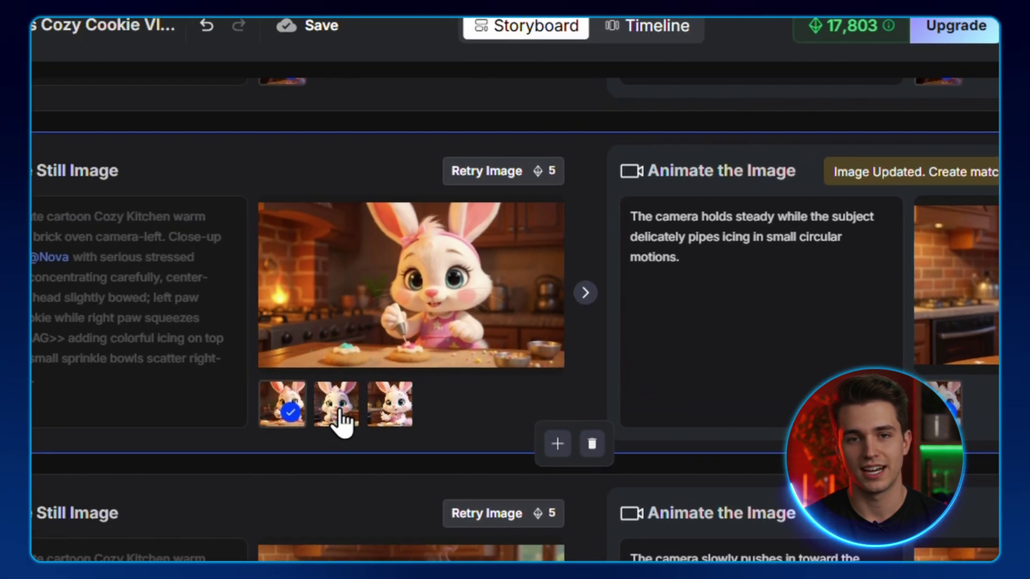
click(337, 407)
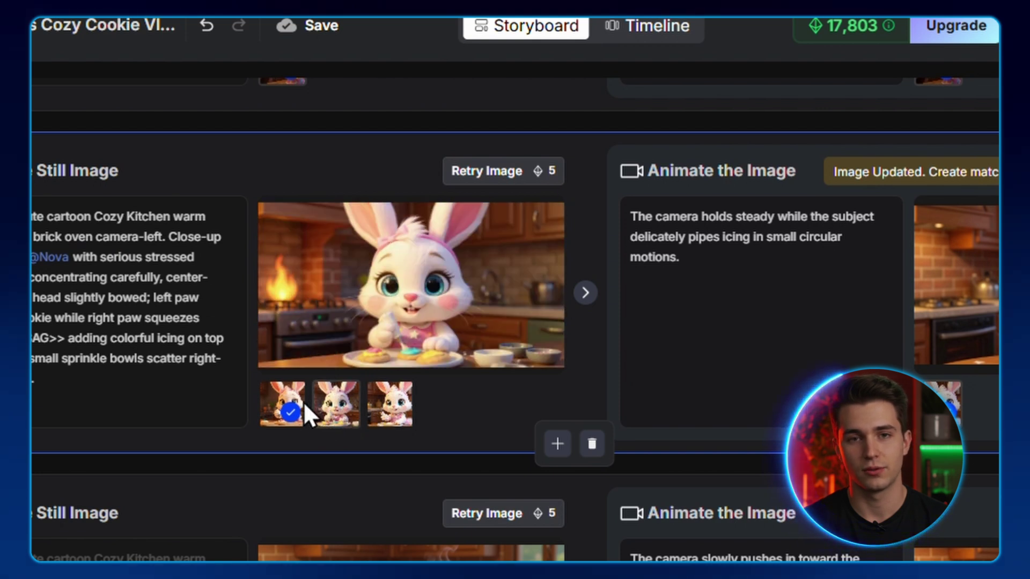
click(293, 411)
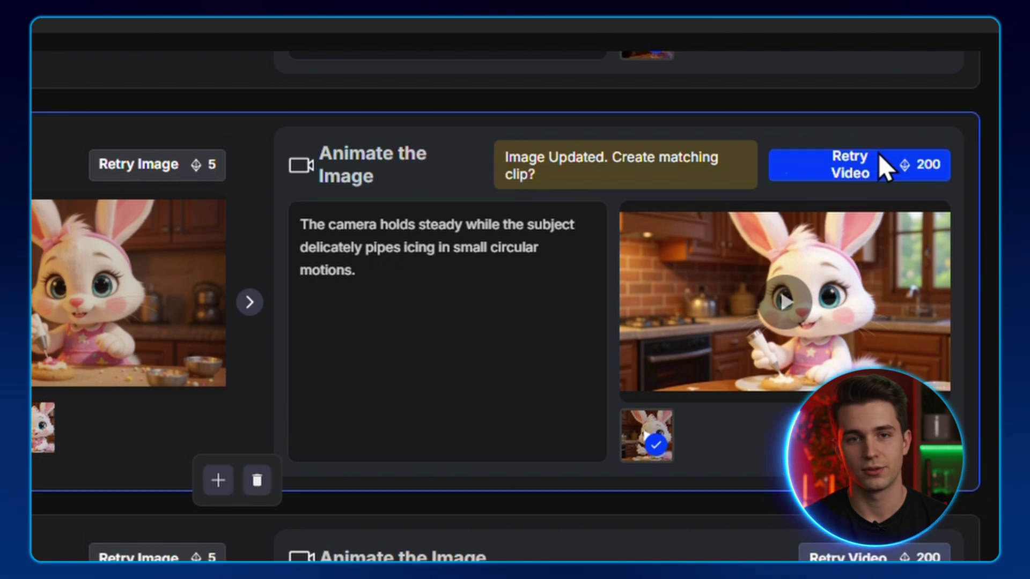
click(877, 156)
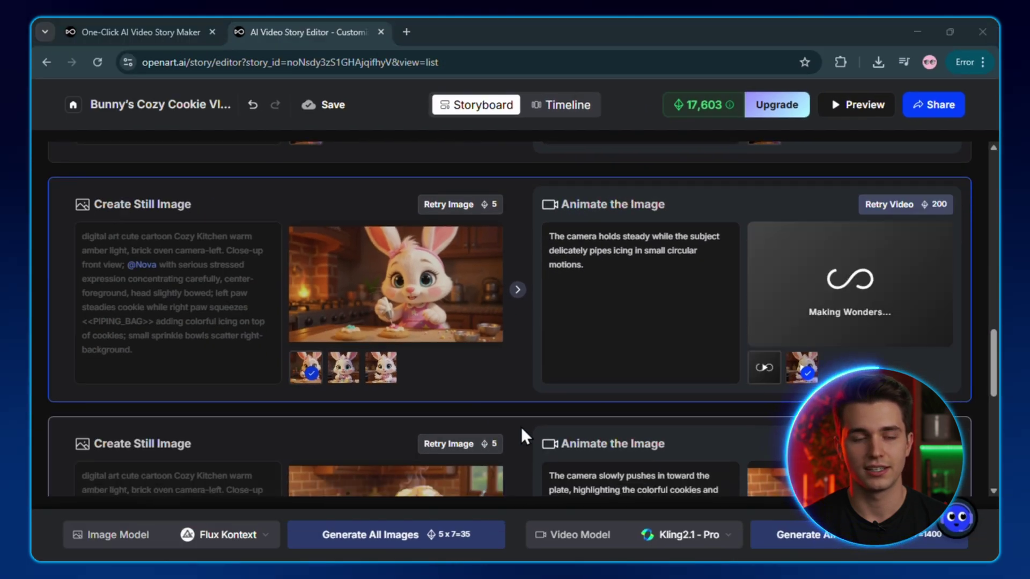
scroll(521, 413, down, 9)
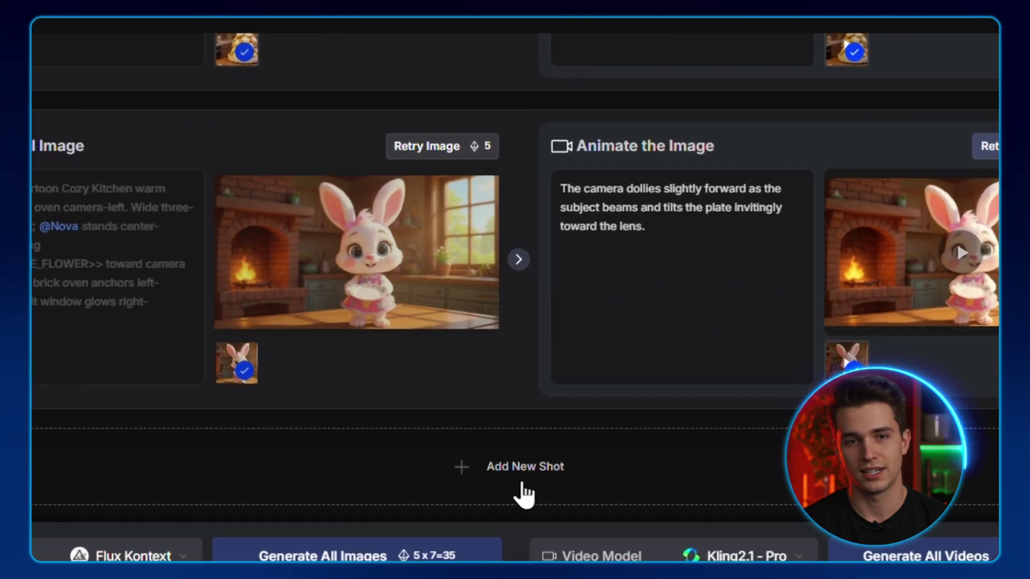
click(524, 481)
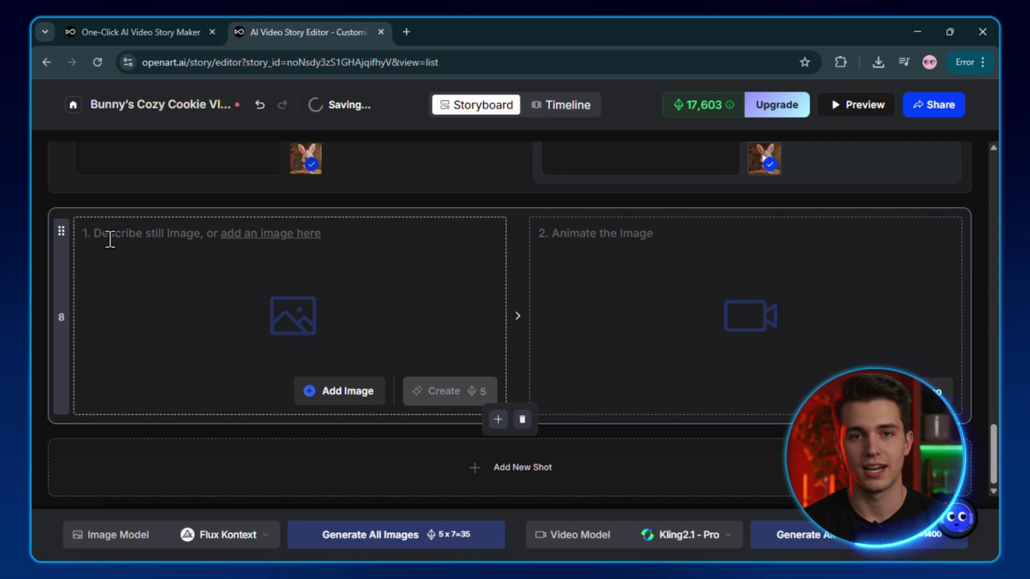
click(110, 240)
text(@Nova carrying a tray)
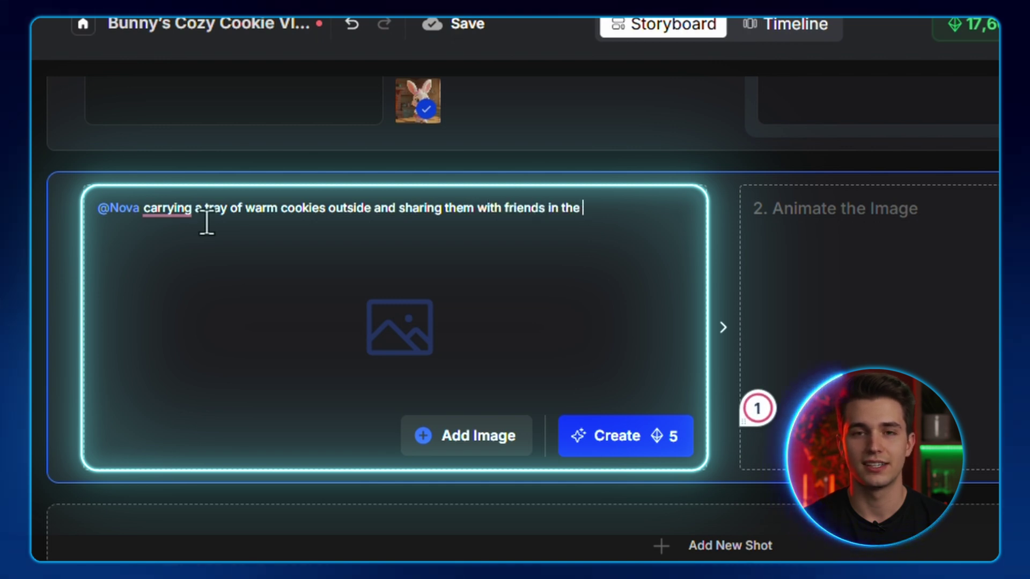
text(of warm cookies outside and sharing them with friends in the garden)
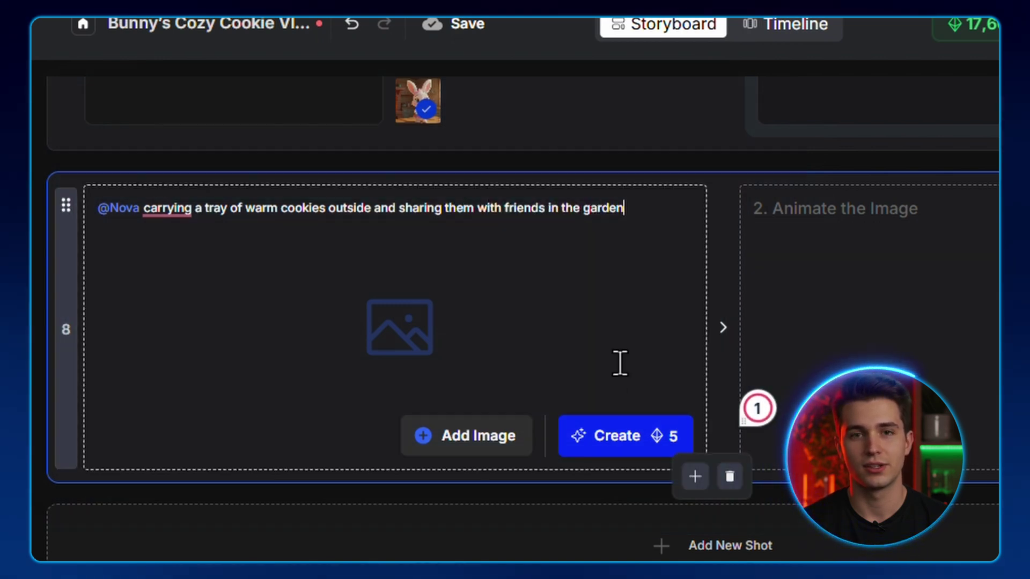
click(641, 437)
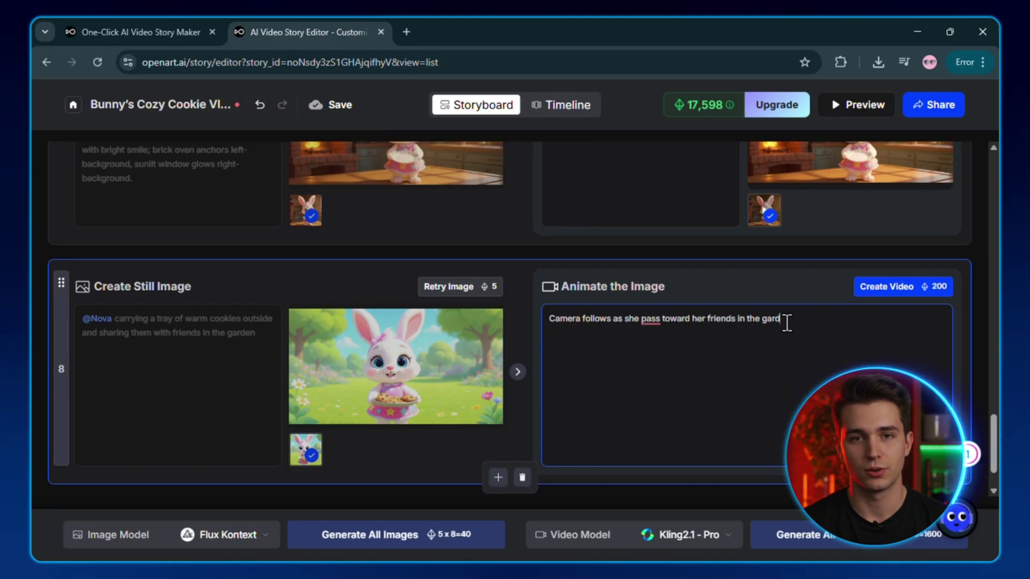
Generate the animated video clip for the new shot 8.
click(908, 288)
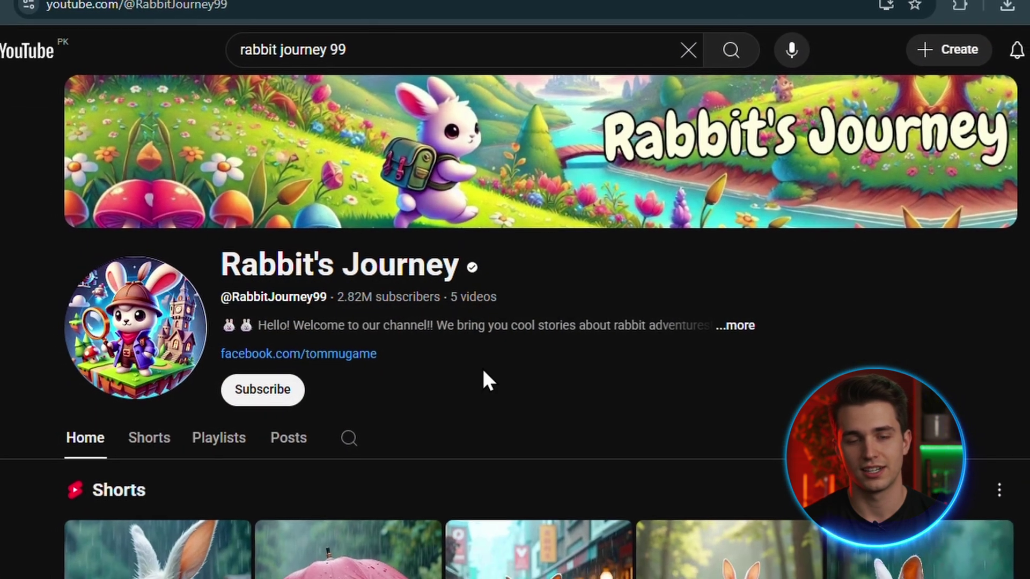
scroll(481, 366, down, 5)
scroll(482, 368, down, 4)
scroll(477, 366, up, 10)
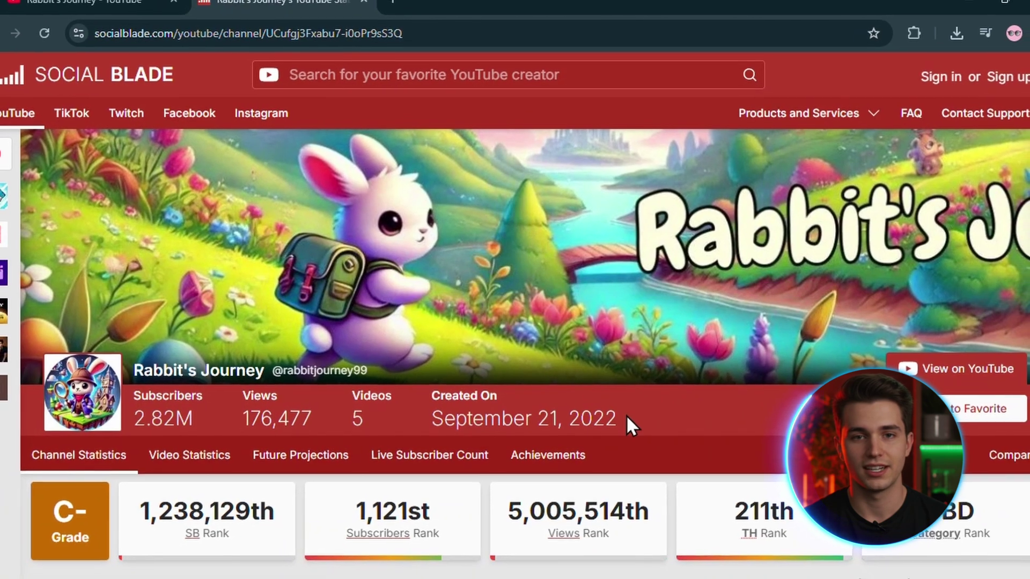
scroll(626, 419, down, 3)
scroll(625, 415, down, 2)
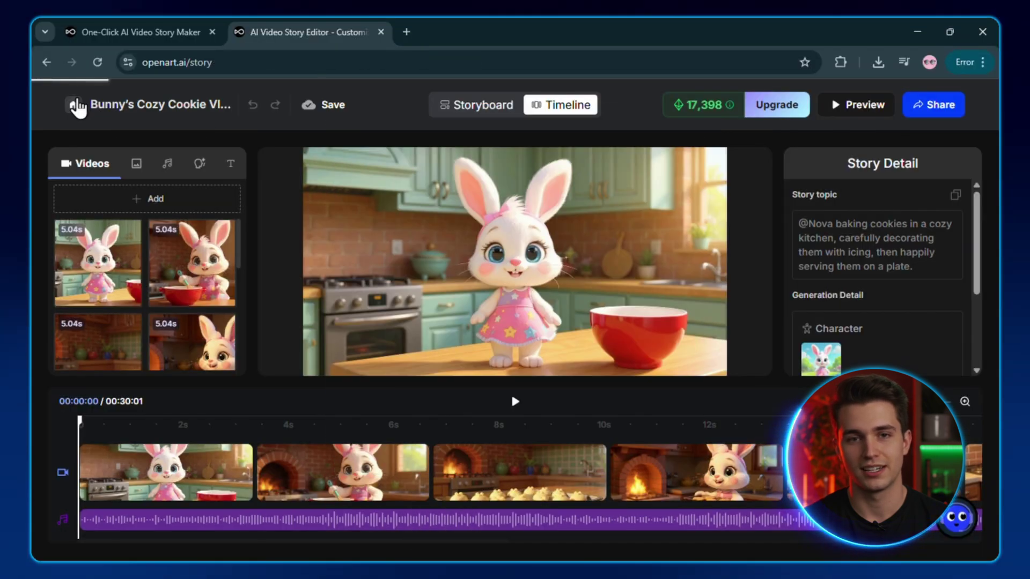
Start a new Character Vlog, finish the kitten-rescue topic, set 9:16, and create the story.
click(75, 105)
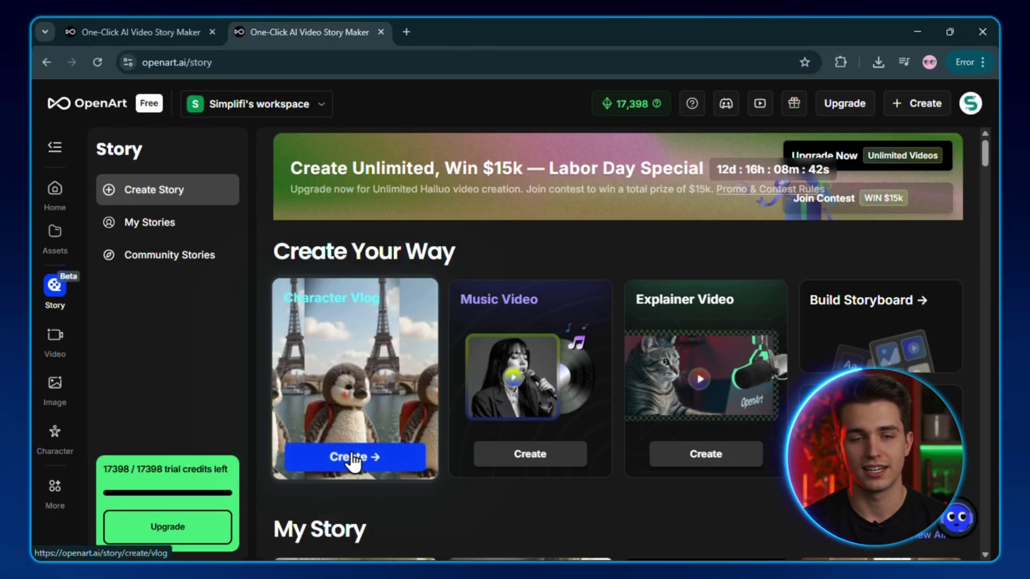
click(352, 458)
scroll(609, 305, down, 2)
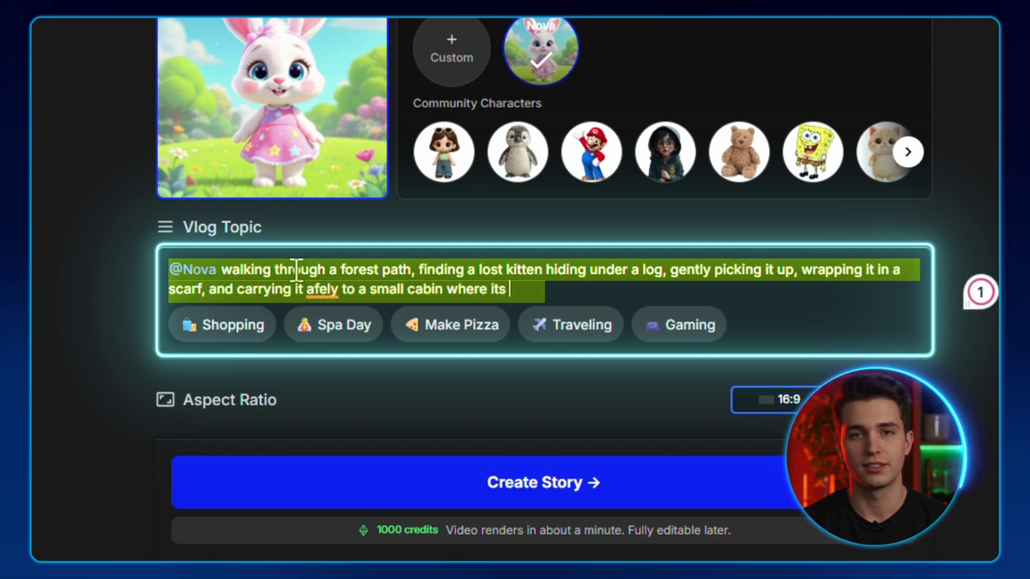
text(g)
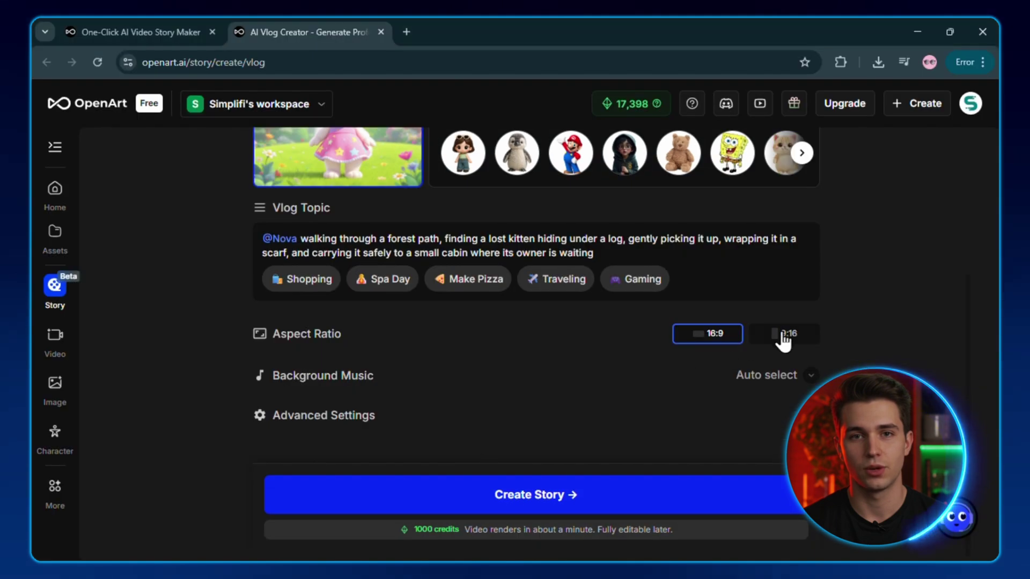
click(809, 377)
click(809, 377)
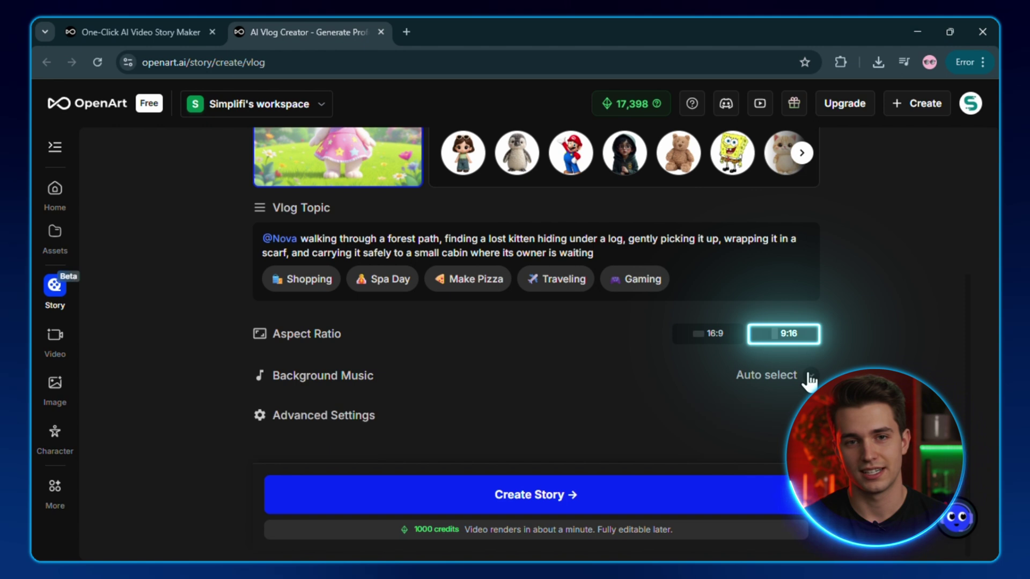
click(580, 506)
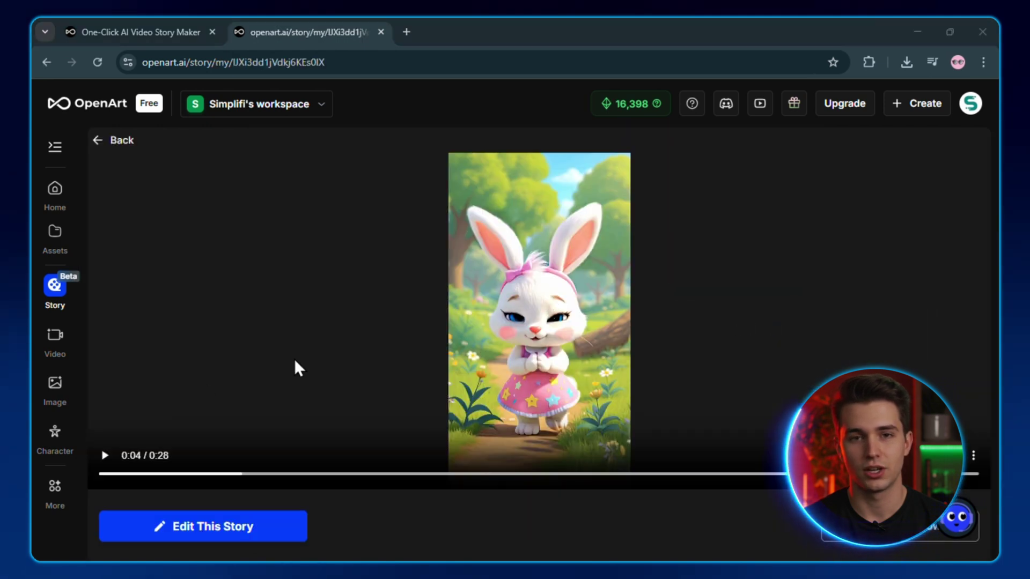
Play the finished Forest Rescue story video, then open it in the story editor.
click(105, 457)
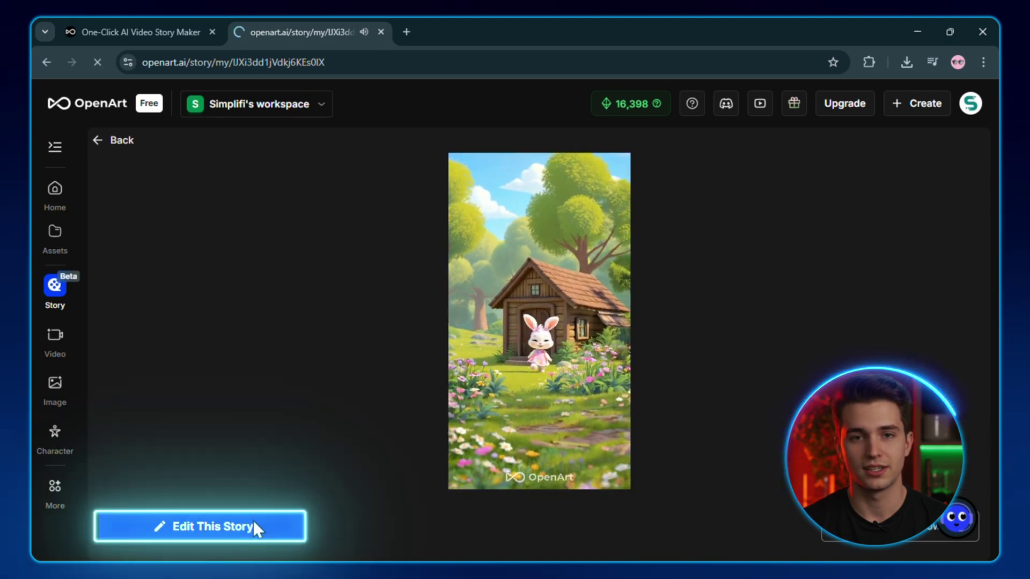
click(255, 527)
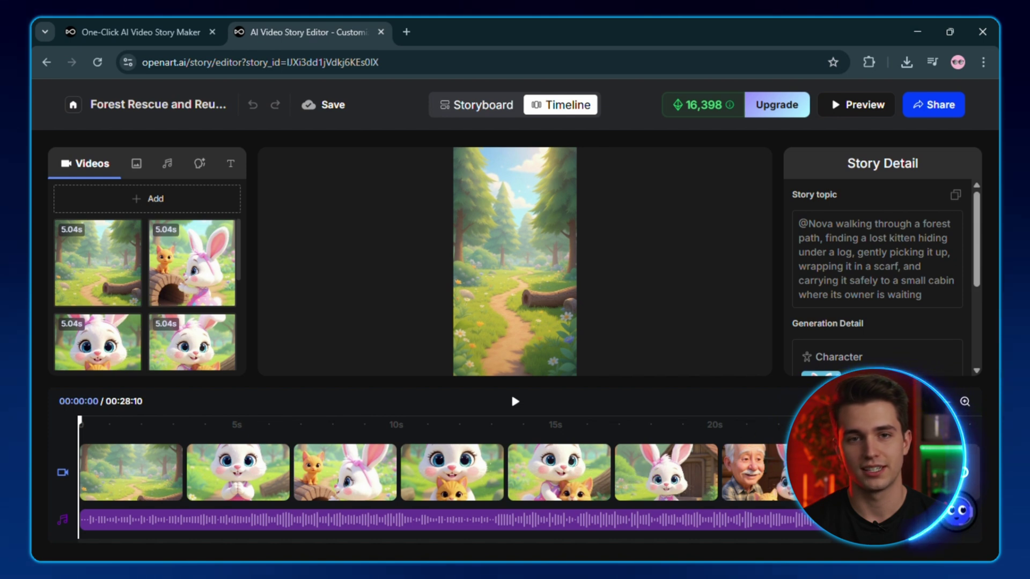
In the storyboard, add a worried, caring expression for Nova to scene 3's image prompt.
scroll(767, 452, right, 3)
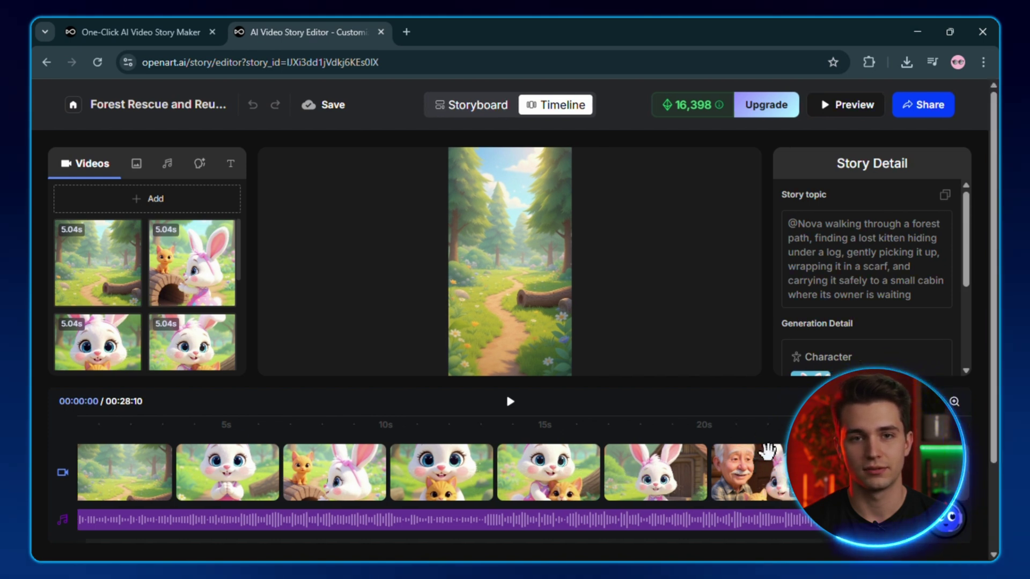
scroll(767, 452, left, 3)
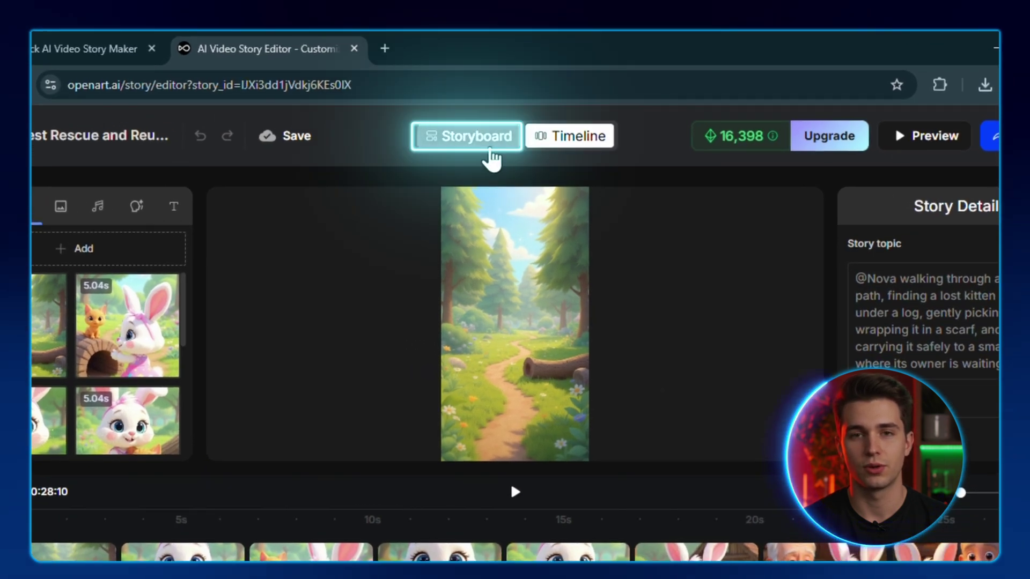
click(491, 158)
click(132, 332)
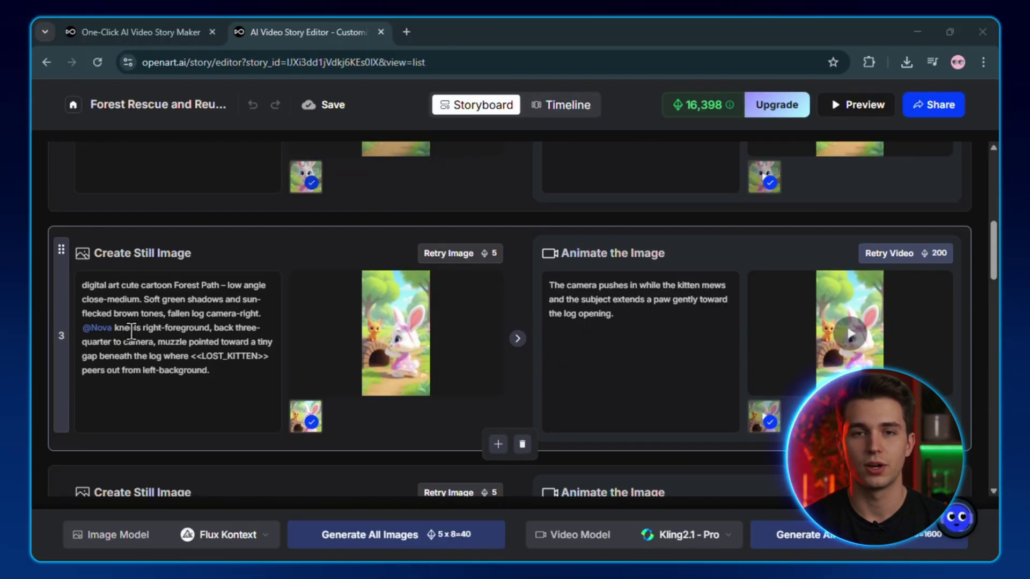
text(with worried, c)
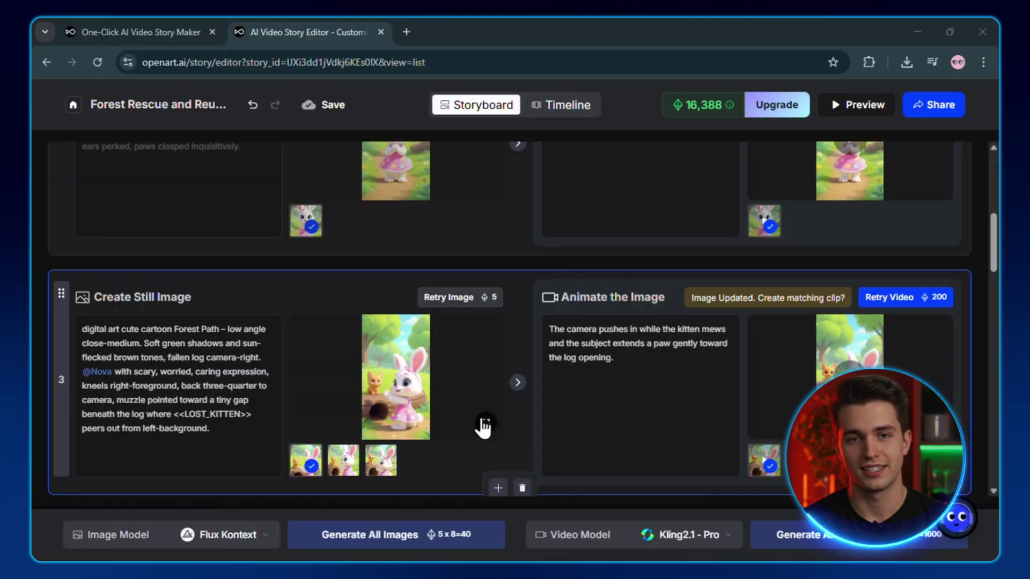
Check the regenerated scene 3 image full size, then regenerate that scene's animated clip.
click(482, 424)
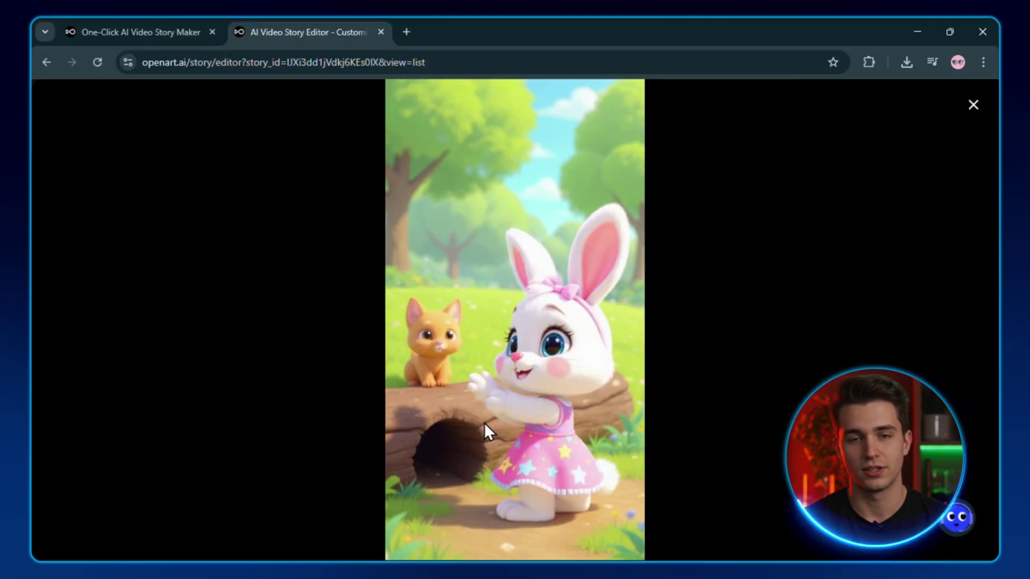
click(973, 105)
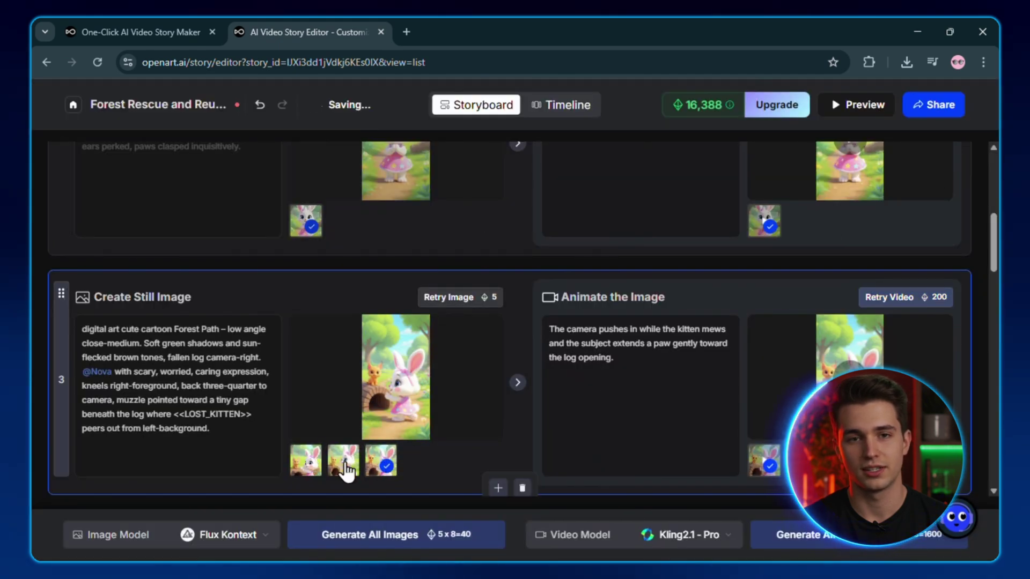
click(922, 300)
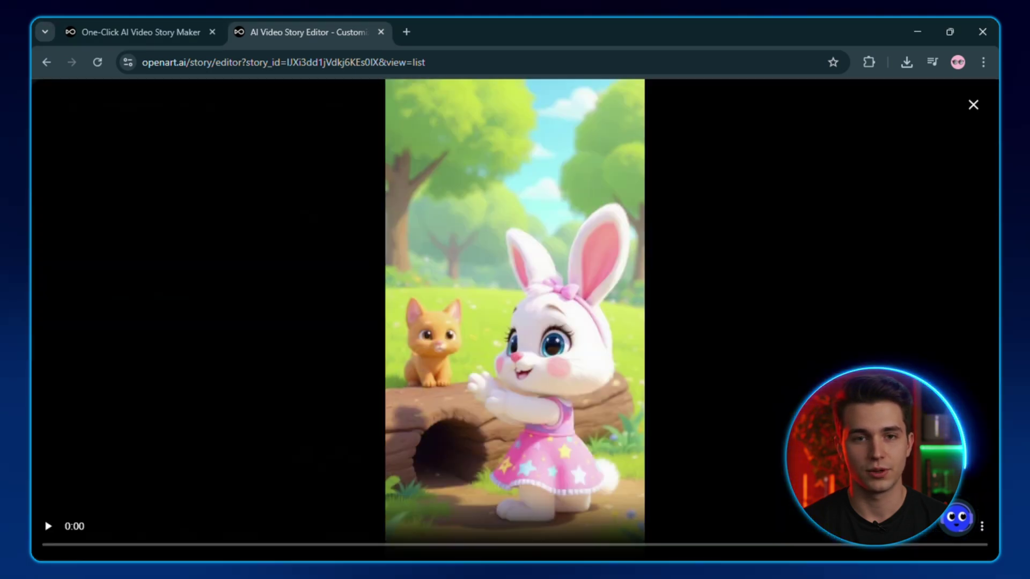
Play scene 3's regenerated clip and scroll down the page.
click(863, 347)
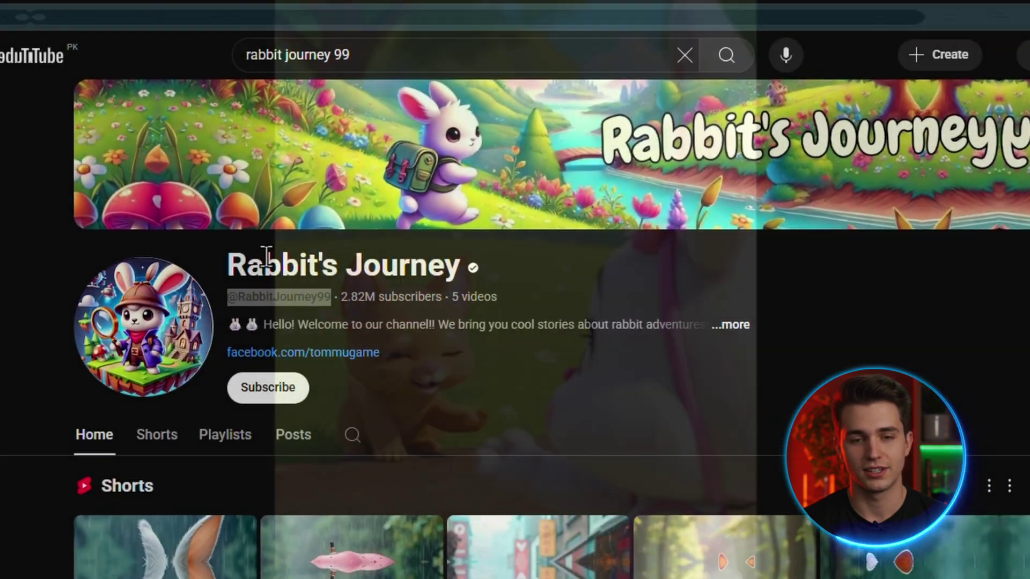
scroll(481, 369, down, 8)
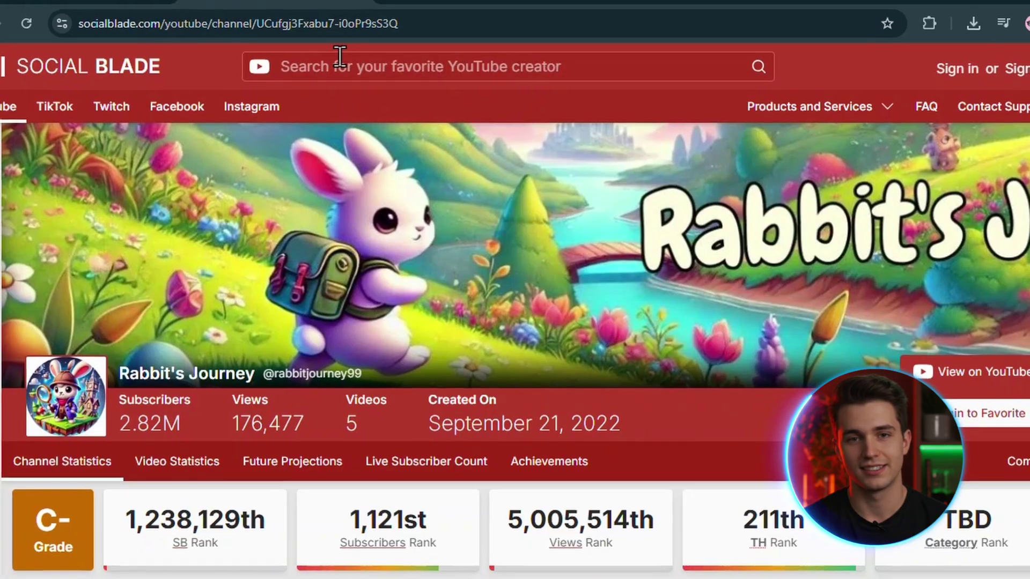
scroll(629, 417, down, 7)
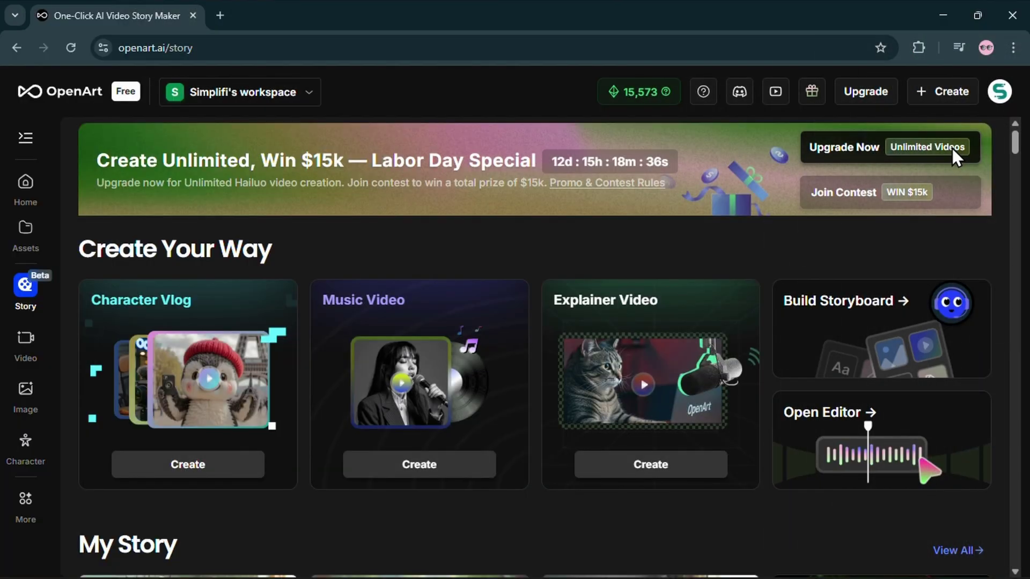
Compare the Free, Essential, Advanced, Infinite and Team plans' credits and features on annual billing.
click(953, 156)
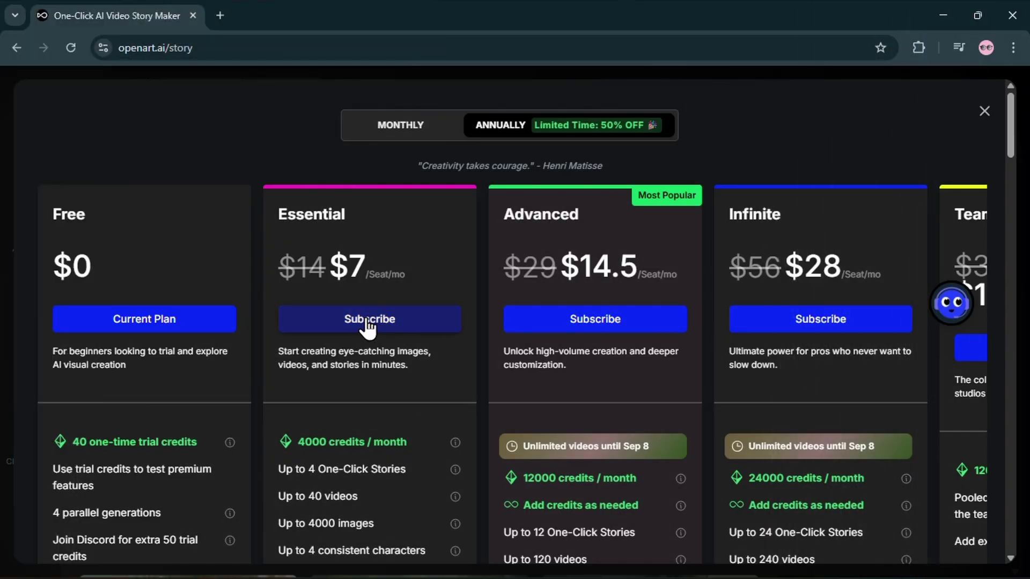
scroll(366, 324, down, 5)
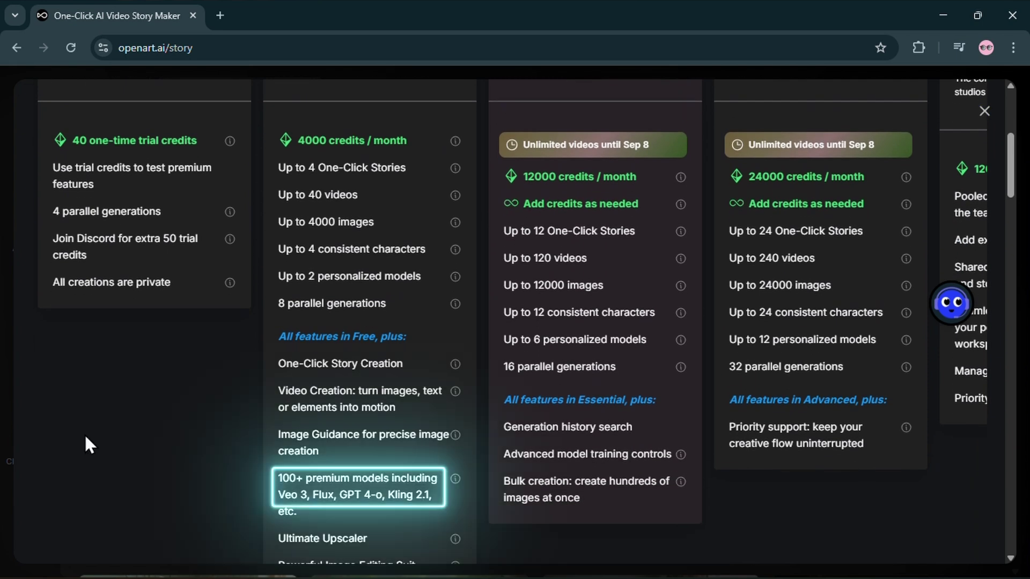
scroll(85, 437, down, 3)
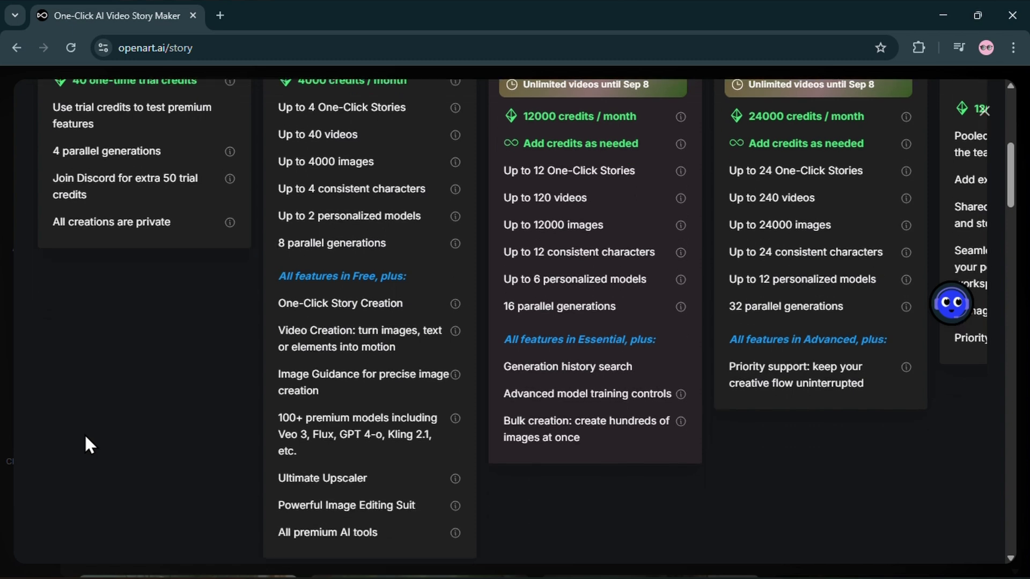